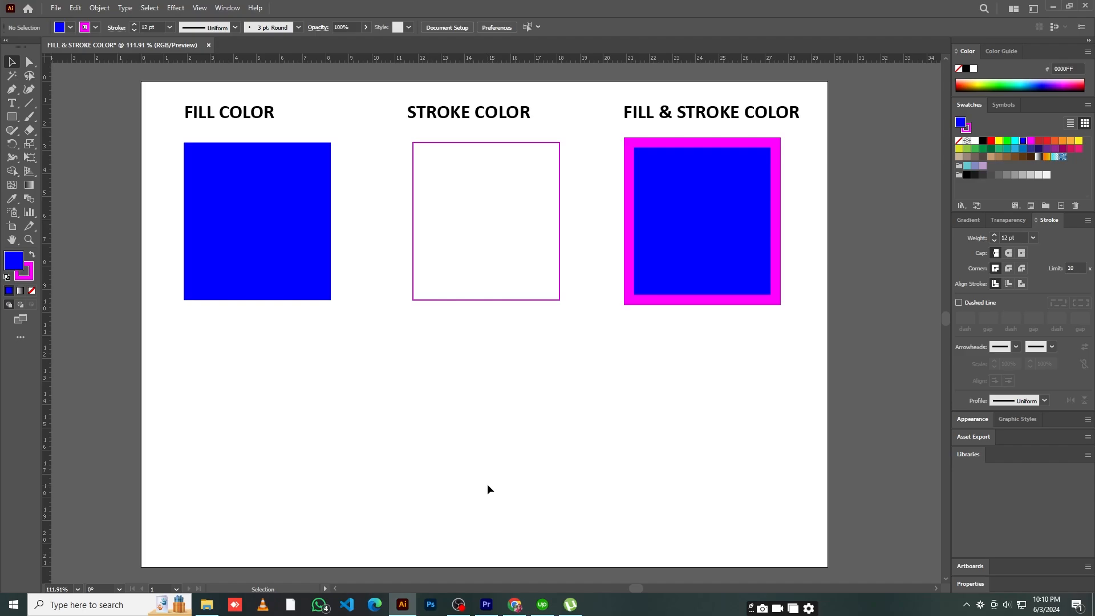
pyautogui.click(702, 227)
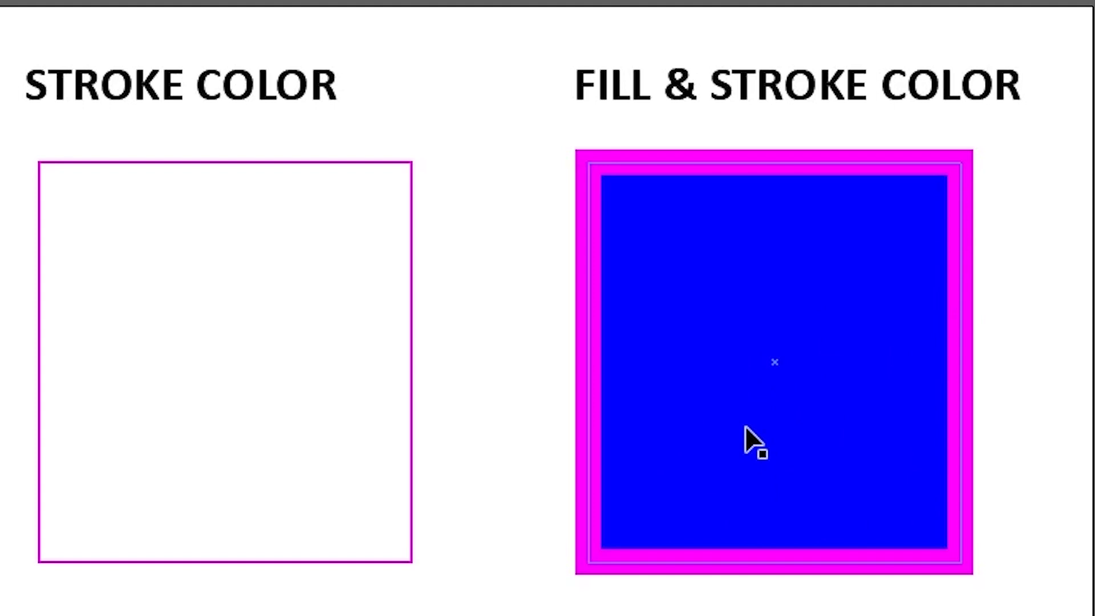
pyautogui.click(581, 135)
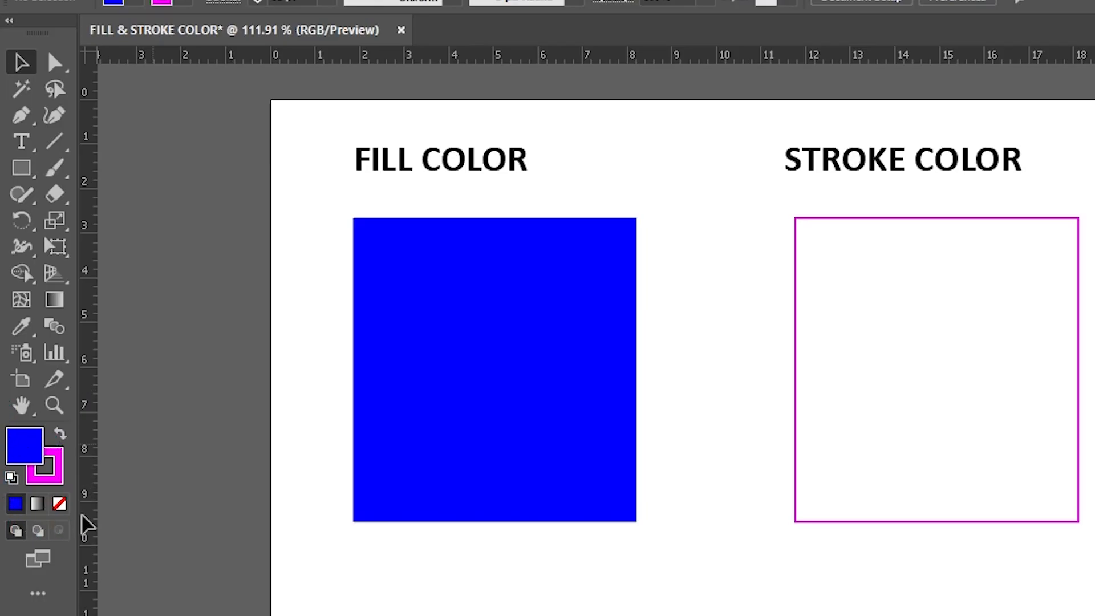
pyautogui.click(502, 420)
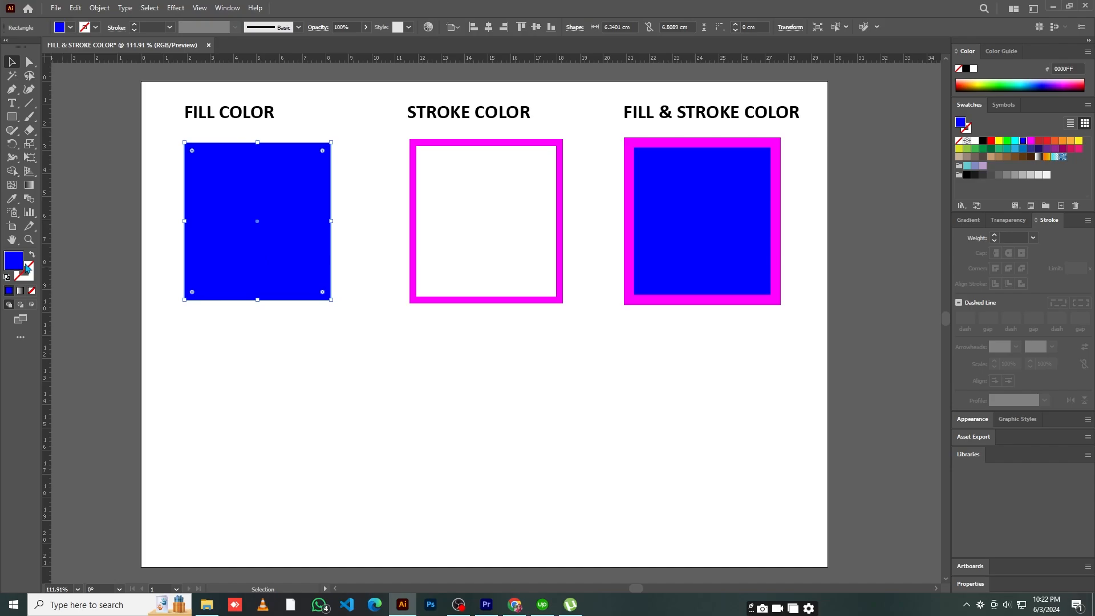
pyautogui.click(367, 348)
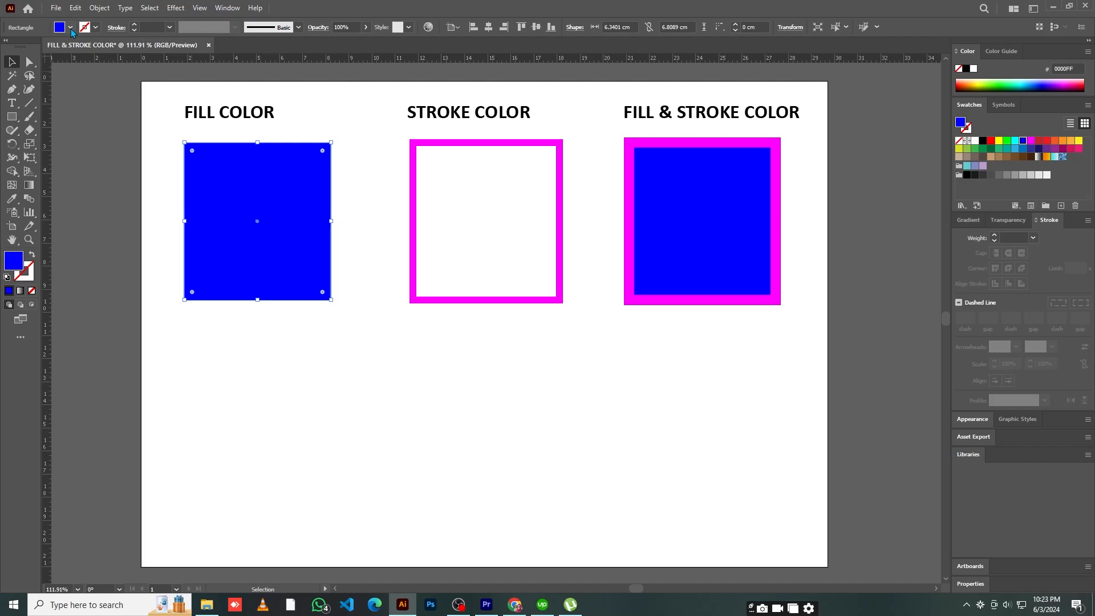
# Fill the square under FILL COLOR with the orange swatch R=247 G=147 B=30 and deselect it
pyautogui.click(69, 27)
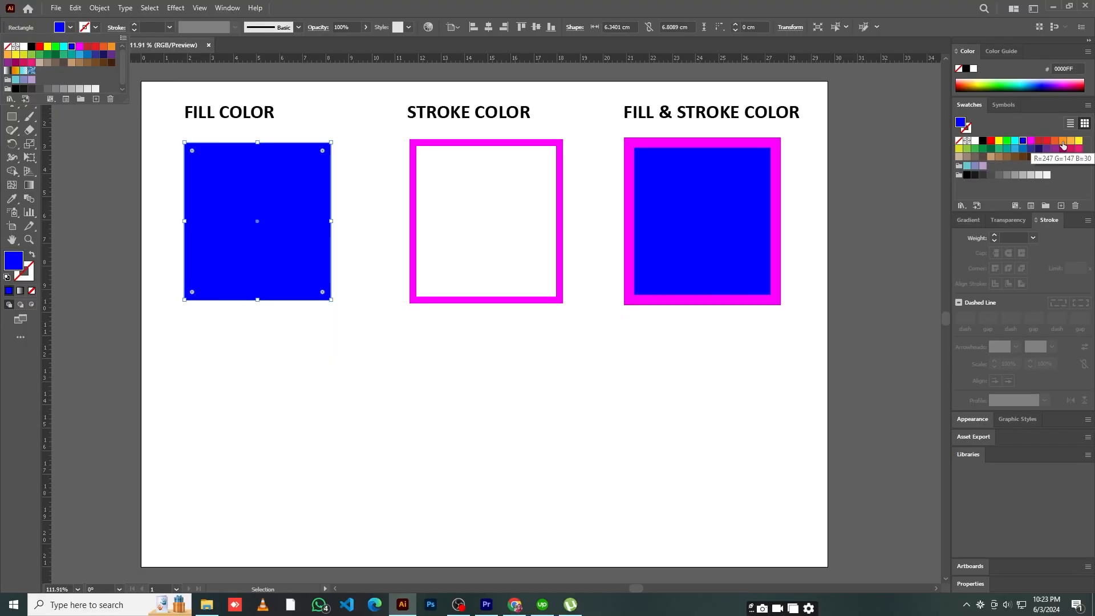
pyautogui.click(1063, 144)
pyautogui.click(1063, 144)
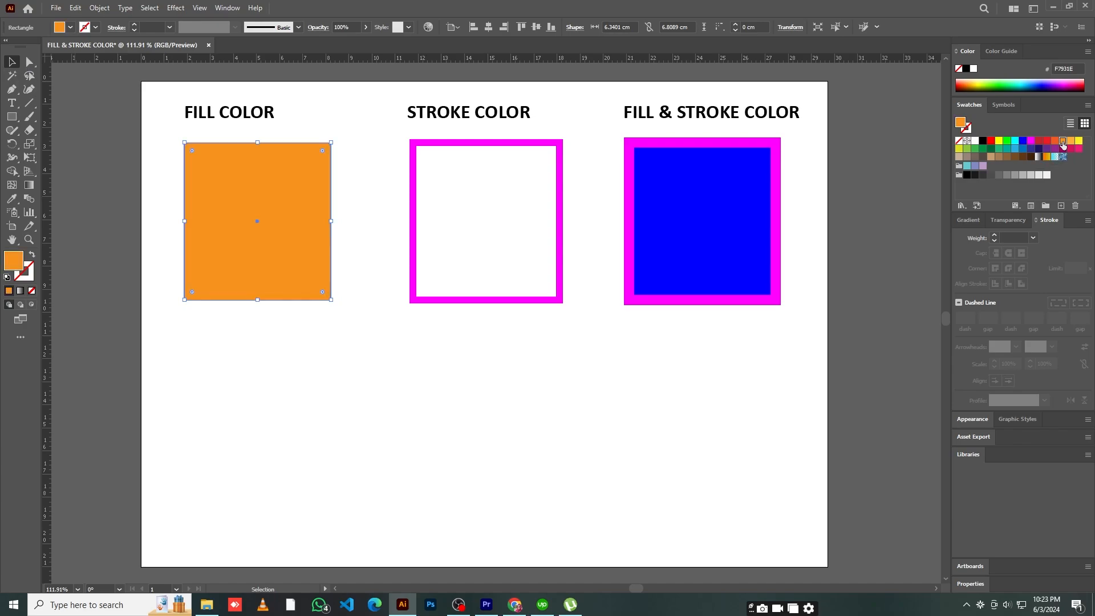
pyautogui.hotkey('ctrl', 'shift', 'a')
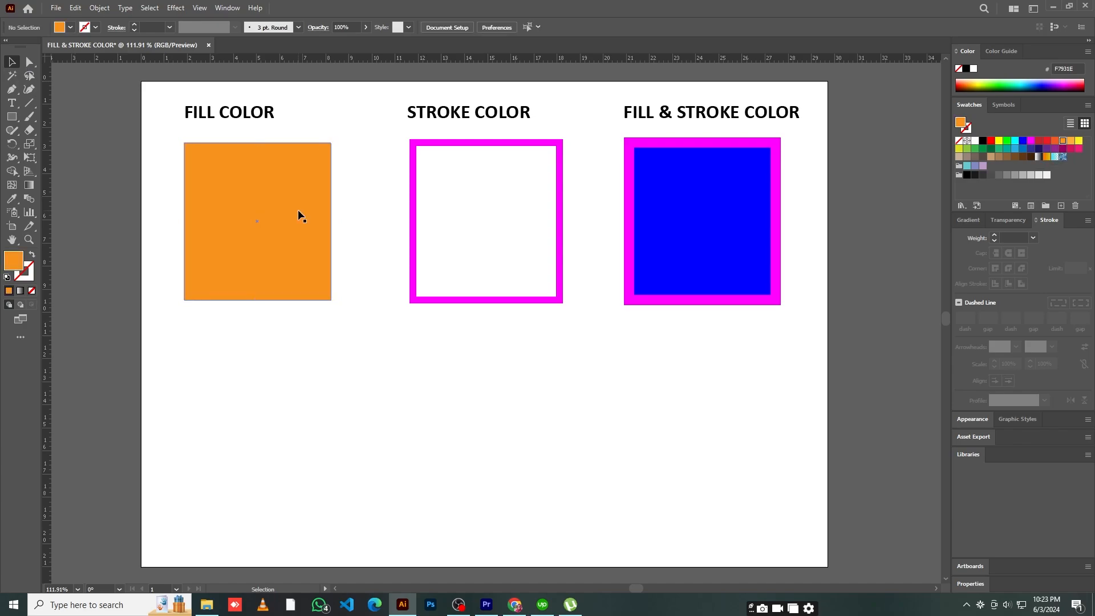
# With nothing selected, choose pink EA0F82 as the fill color in the Color Picker
pyautogui.doubleClick(14, 263)
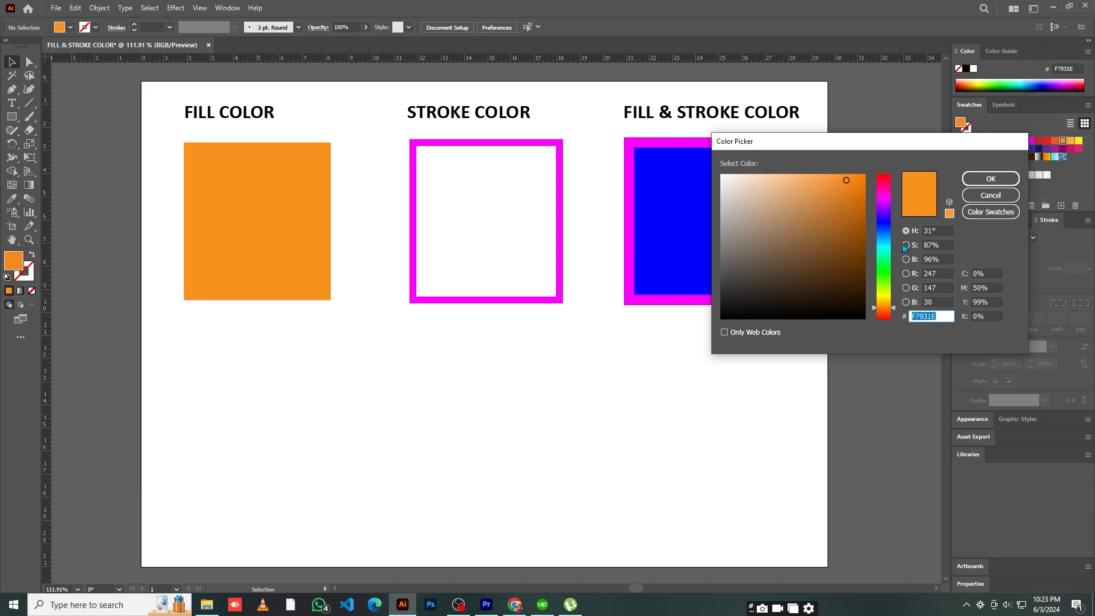
pyautogui.click(889, 188)
pyautogui.click(837, 199)
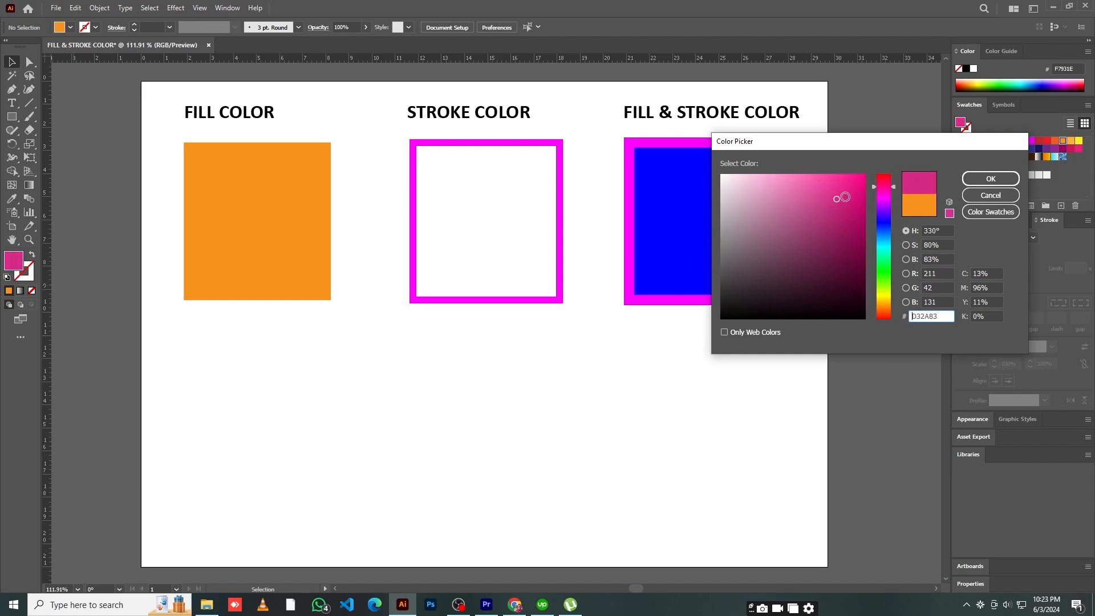
pyautogui.click(857, 186)
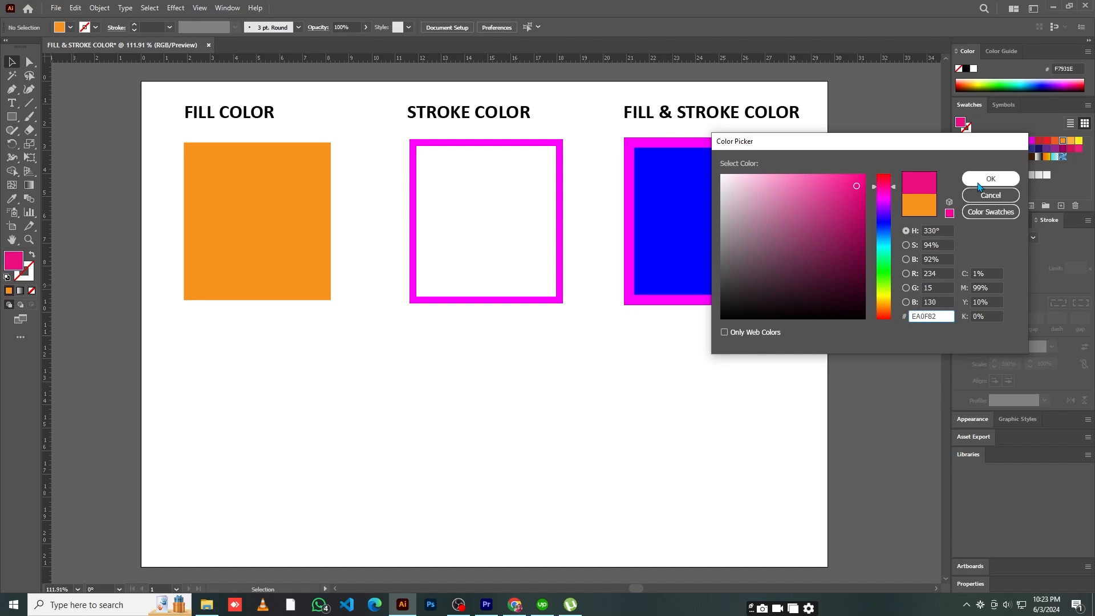
pyautogui.click(848, 180)
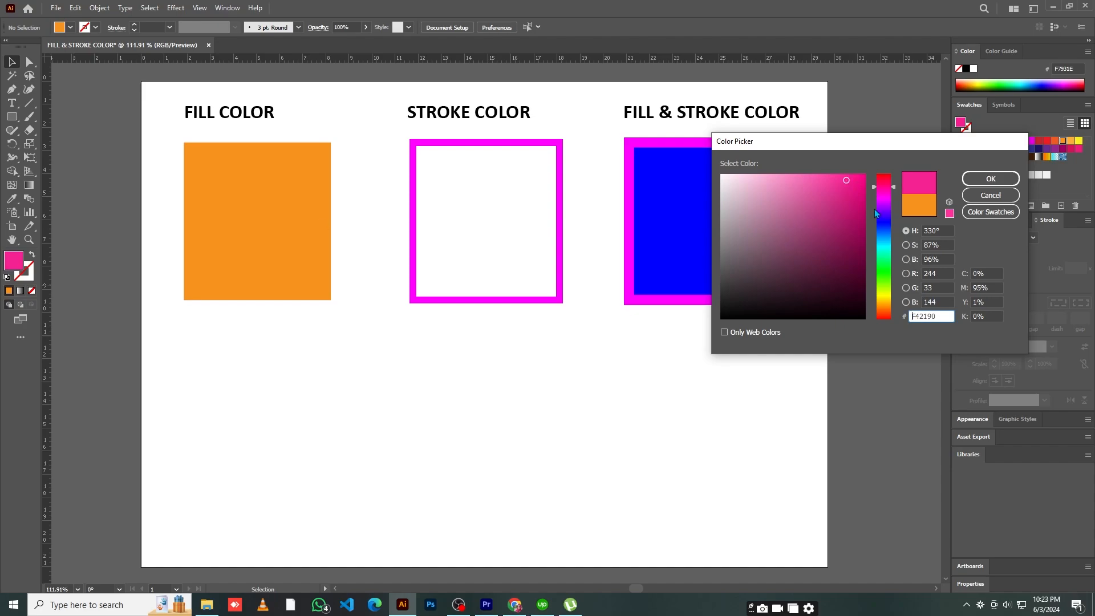
pyautogui.click(837, 199)
pyautogui.click(857, 186)
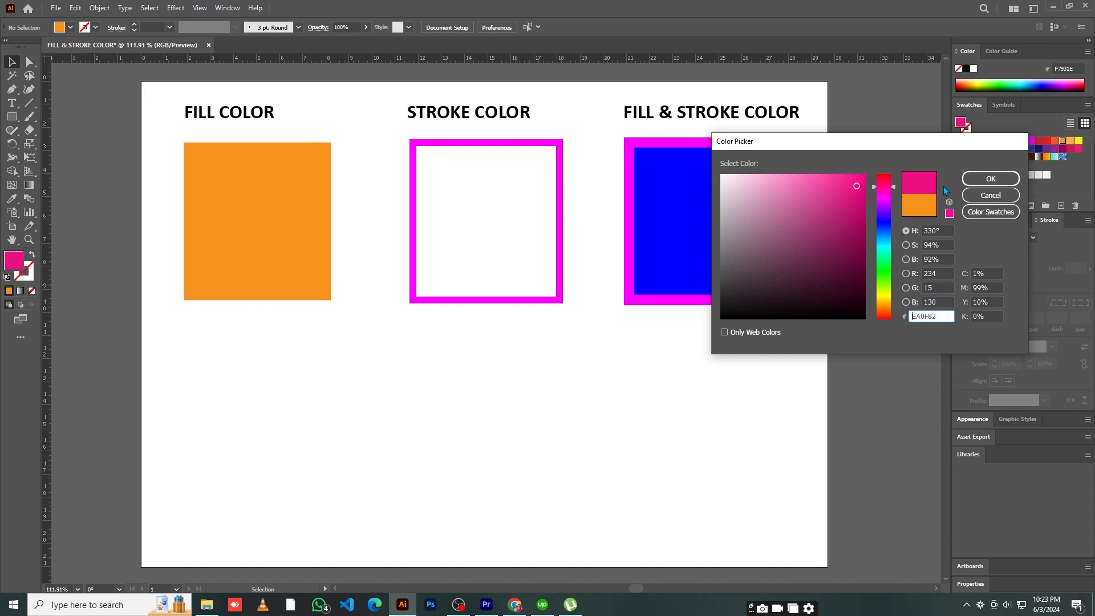
pyautogui.click(847, 181)
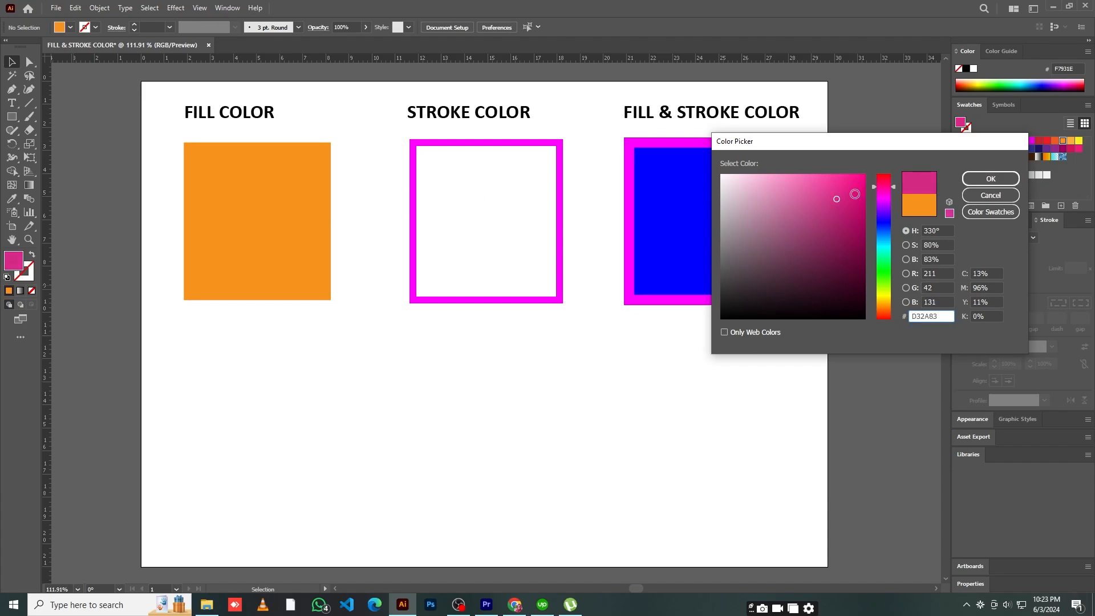
pyautogui.click(857, 186)
pyautogui.click(978, 184)
# Change the fill of the square under FILL COLOR to turquoise 25E5DB using the Color Picker, then deselect it
pyautogui.click(310, 273)
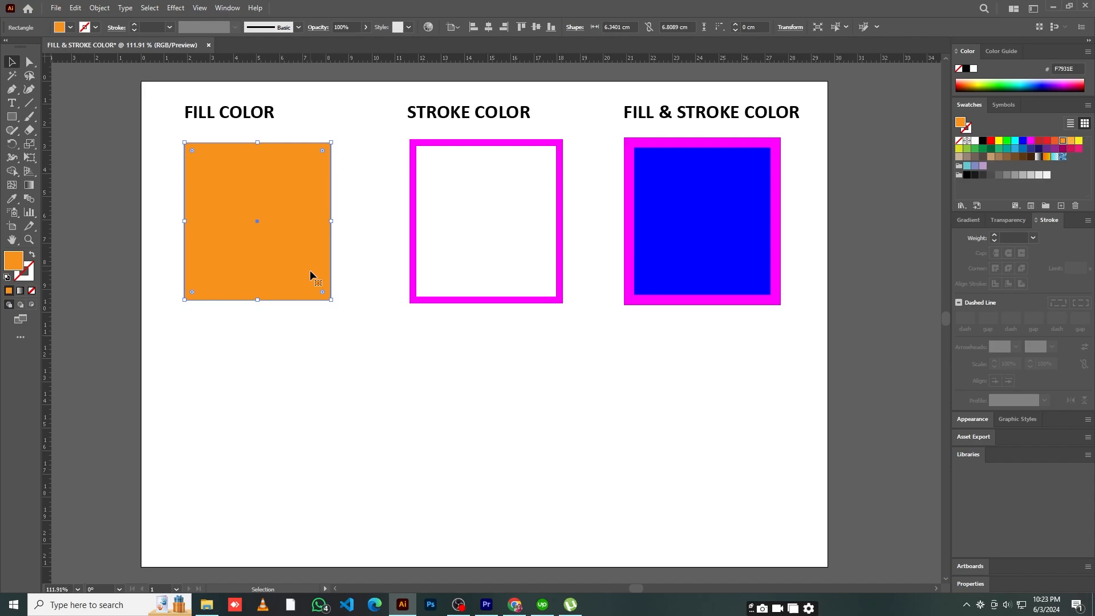
pyautogui.scroll(-1, 310, 269)
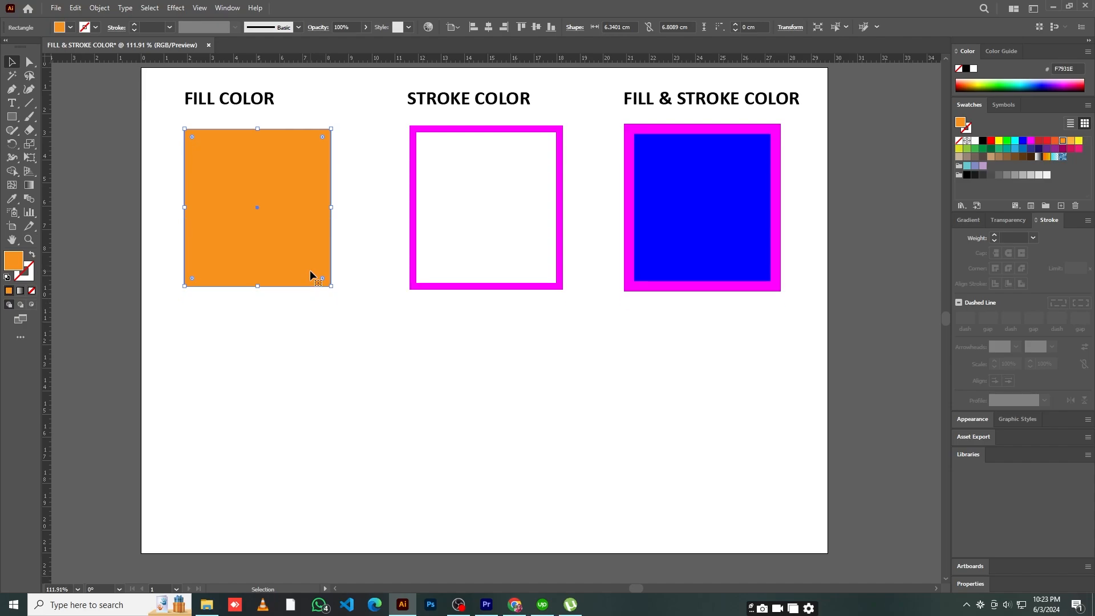
pyautogui.doubleClick(14, 261)
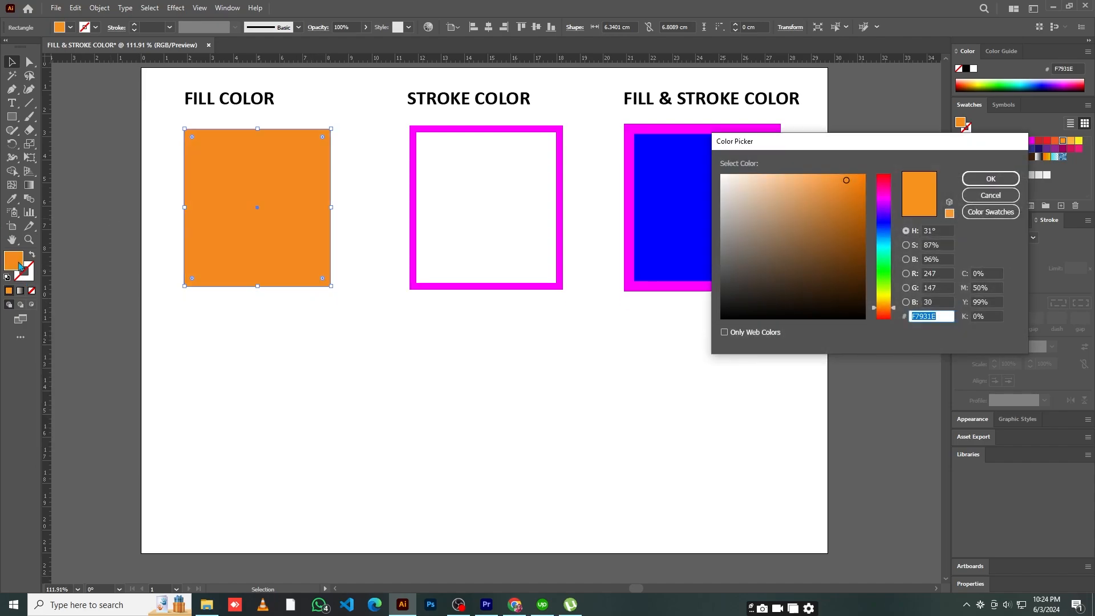
pyautogui.click(884, 248)
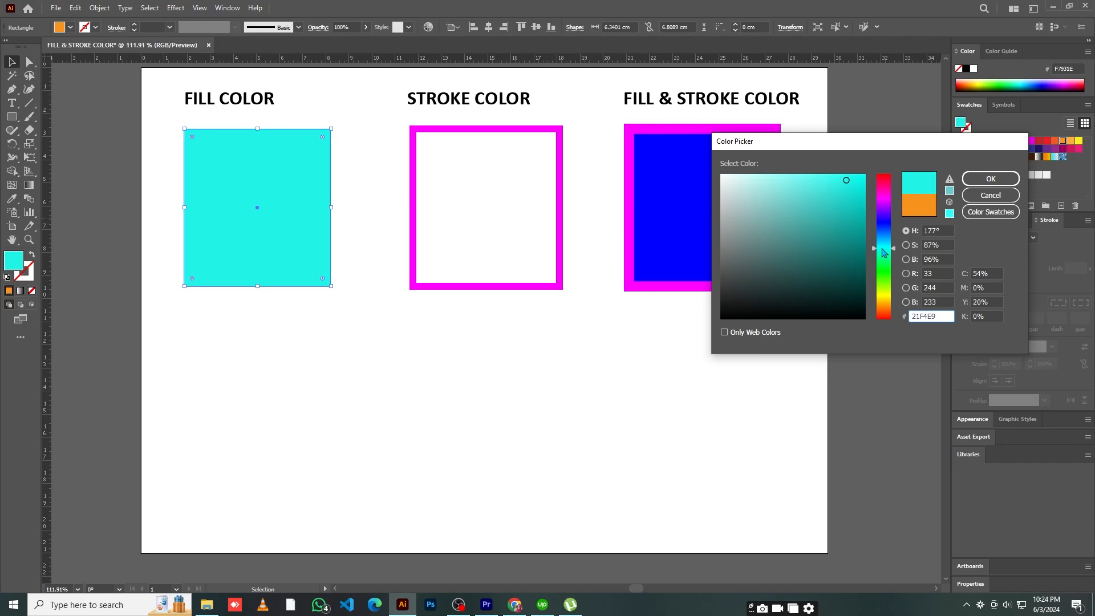
pyautogui.click(843, 188)
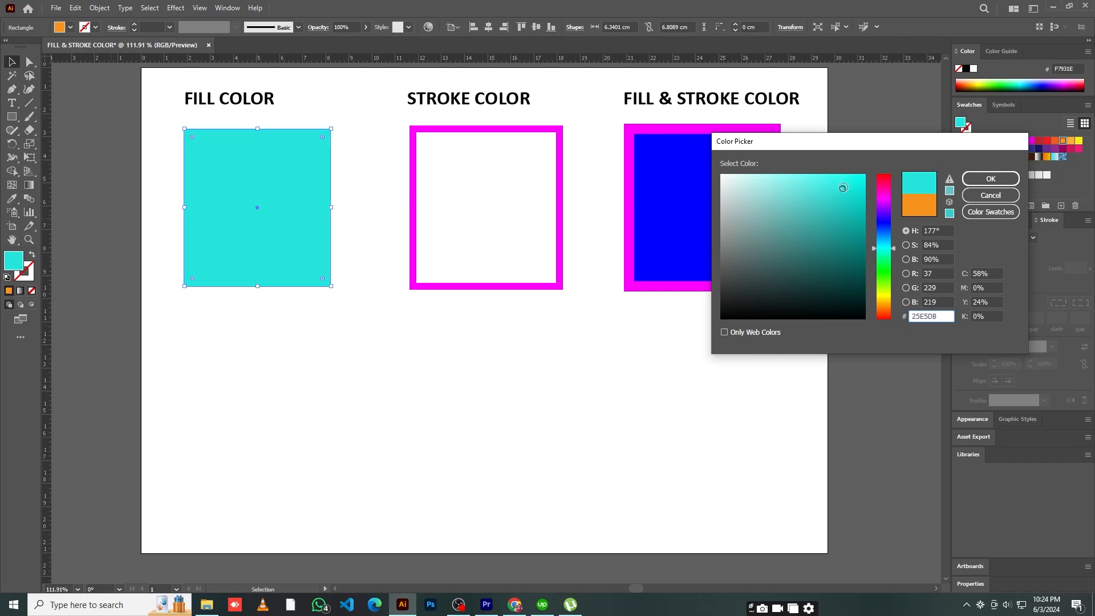
pyautogui.click(990, 179)
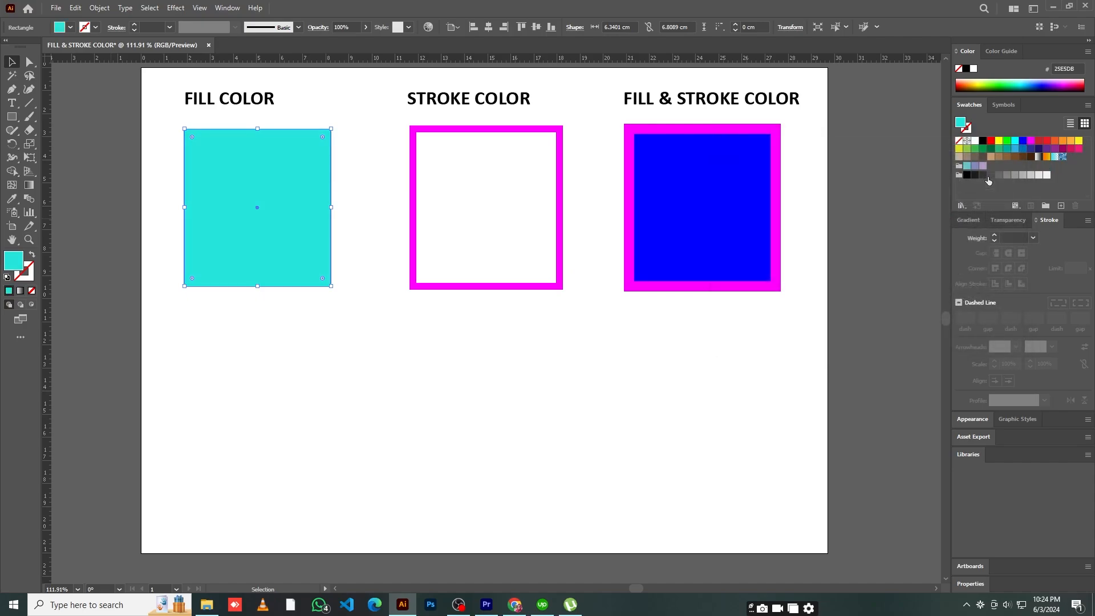
pyautogui.click(580, 394)
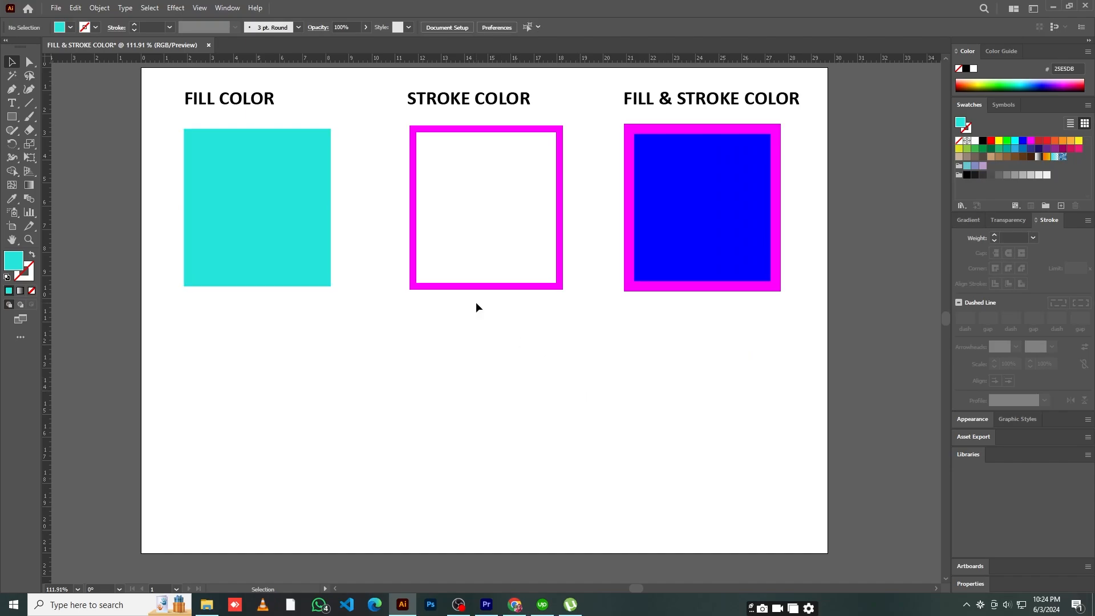
# Change the outline of the square under STROKE COLOR to a bright red swatch
pyautogui.click(542, 287)
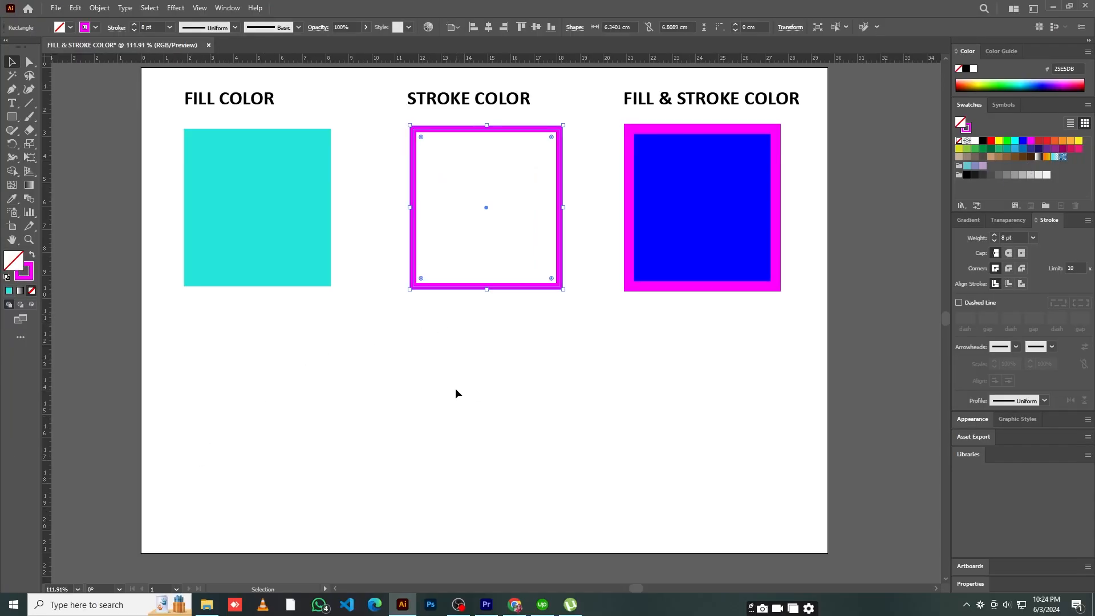
pyautogui.click(528, 284)
pyautogui.click(529, 289)
pyautogui.click(96, 27)
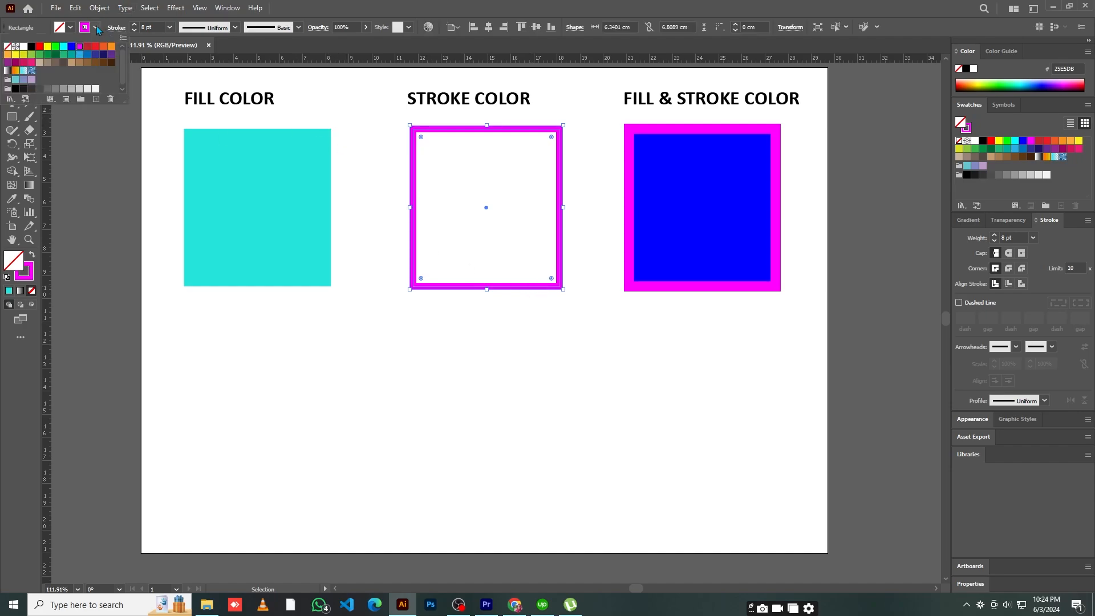
pyautogui.click(88, 49)
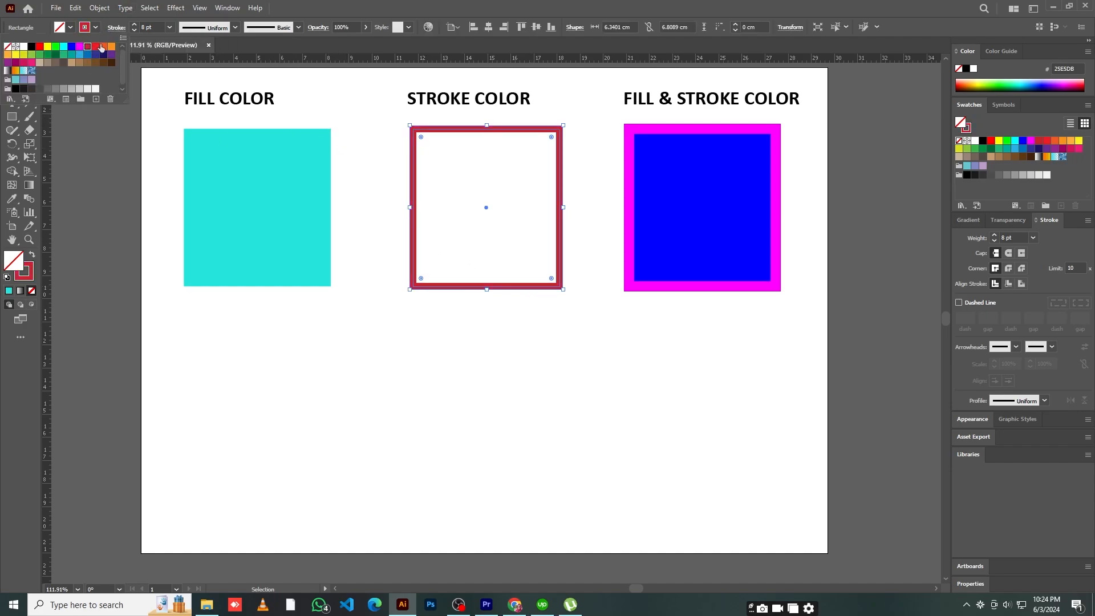
pyautogui.click(652, 436)
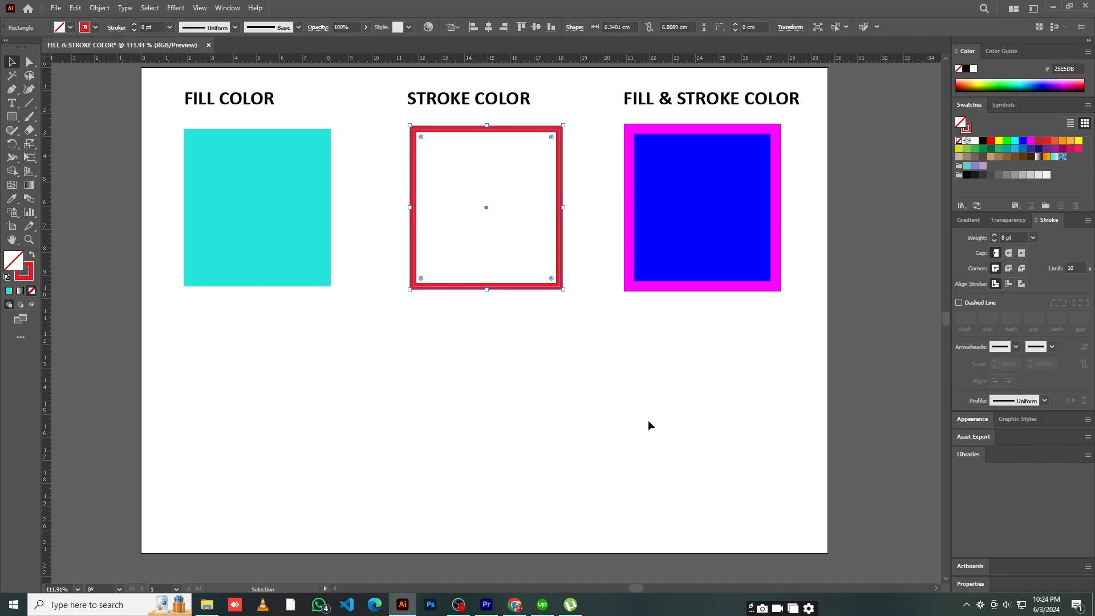
# Change the fill of the square under FILL & STROKE COLOR to green 00FF12 using the Color Picker
pyautogui.click(708, 244)
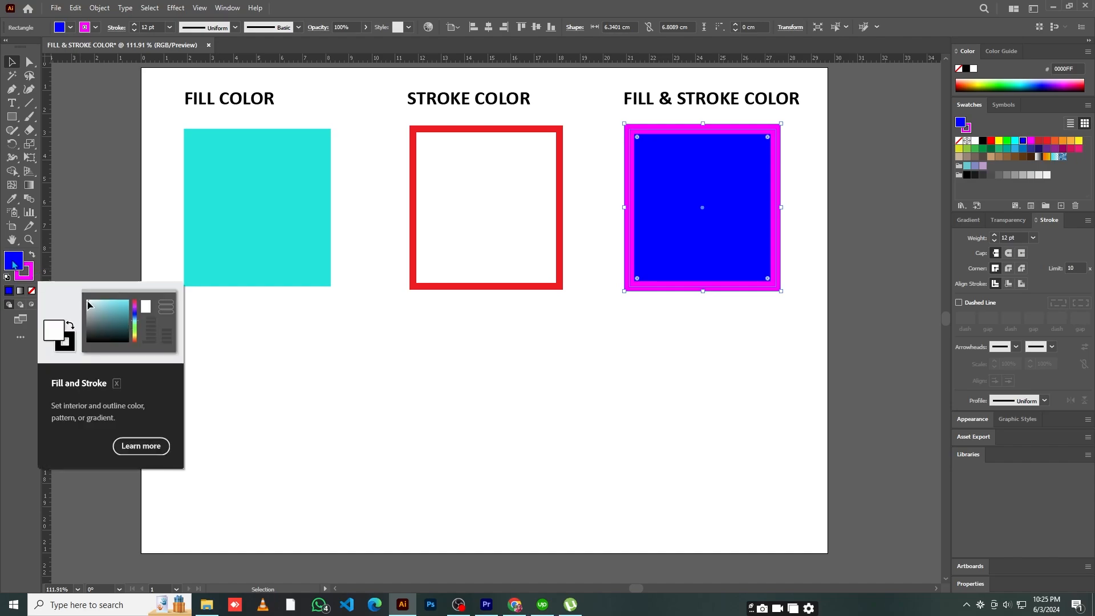
pyautogui.doubleClick(14, 263)
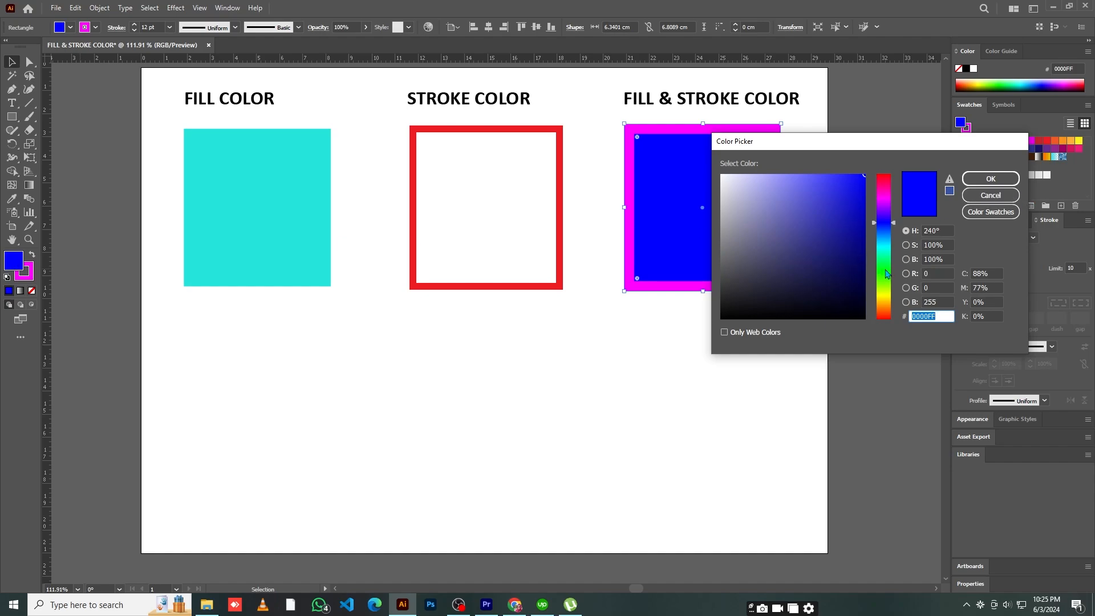
pyautogui.write('00FF12')
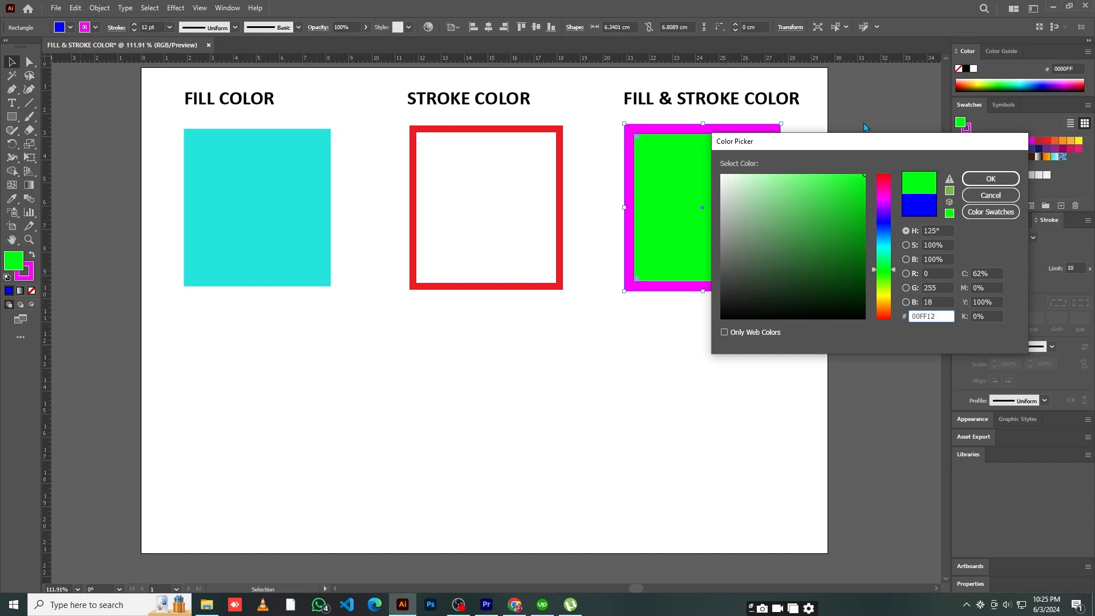
pyautogui.click(990, 180)
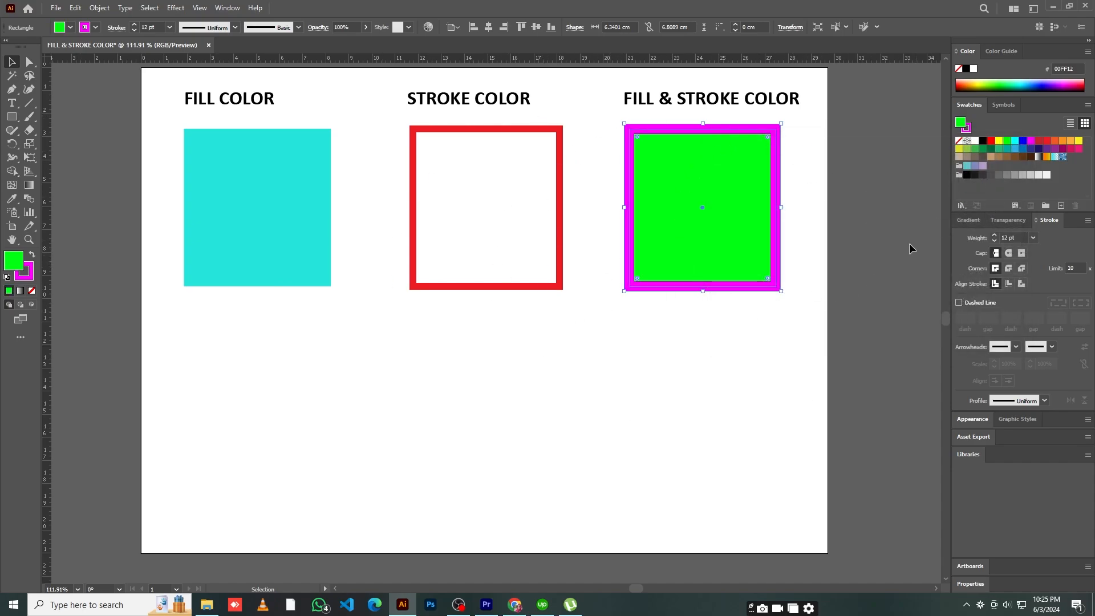
# Set the stroke of the square under FILL & STROKE COLOR to blue 002BFF using the Color Picker
pyautogui.click(23, 271)
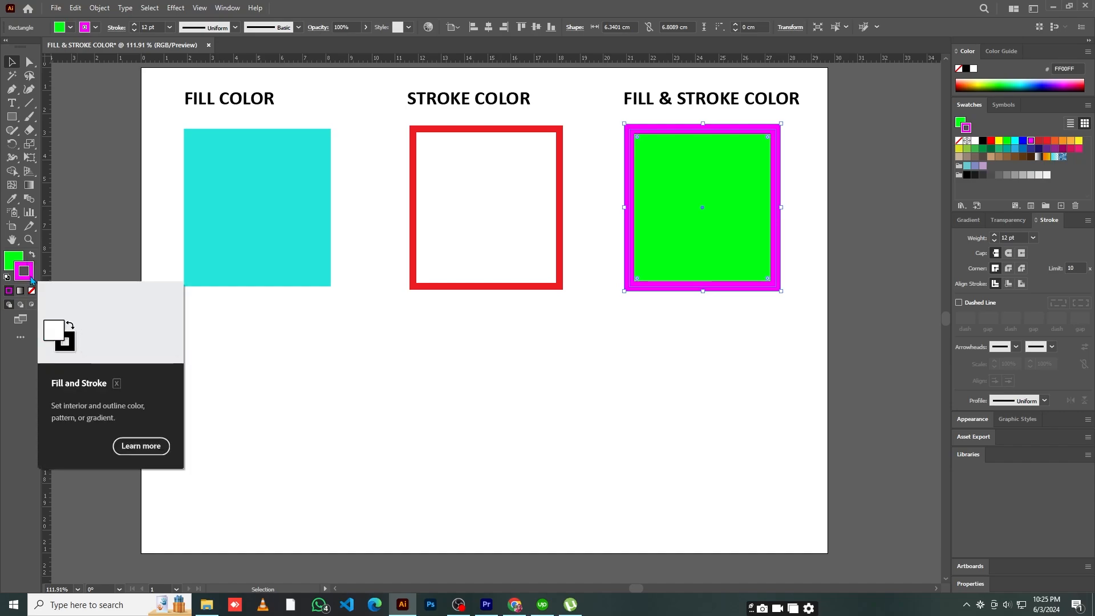
pyautogui.doubleClick(31, 277)
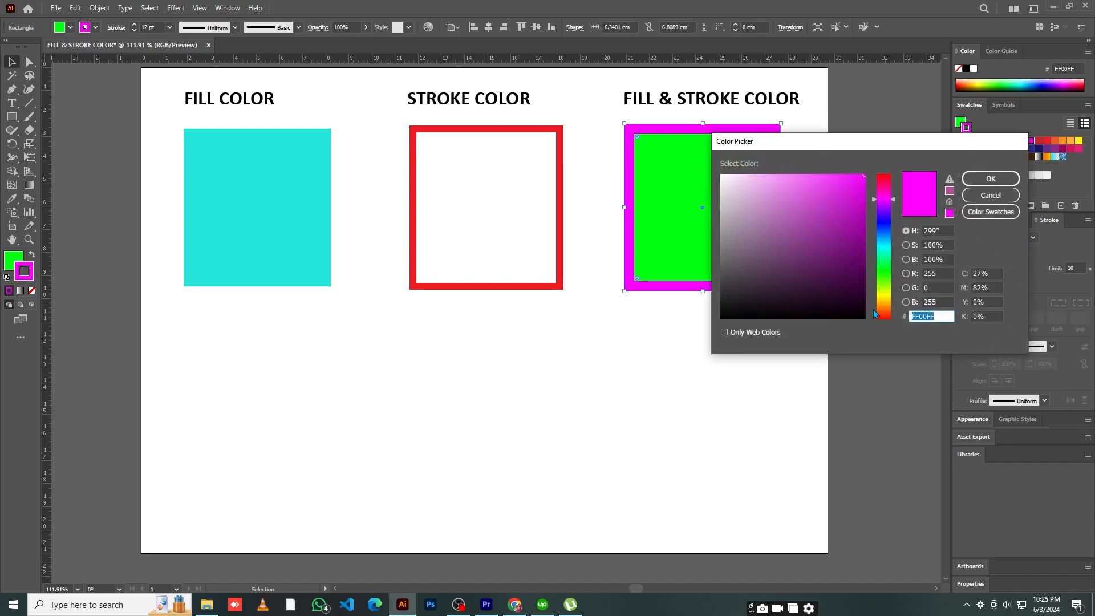
pyautogui.click(890, 228)
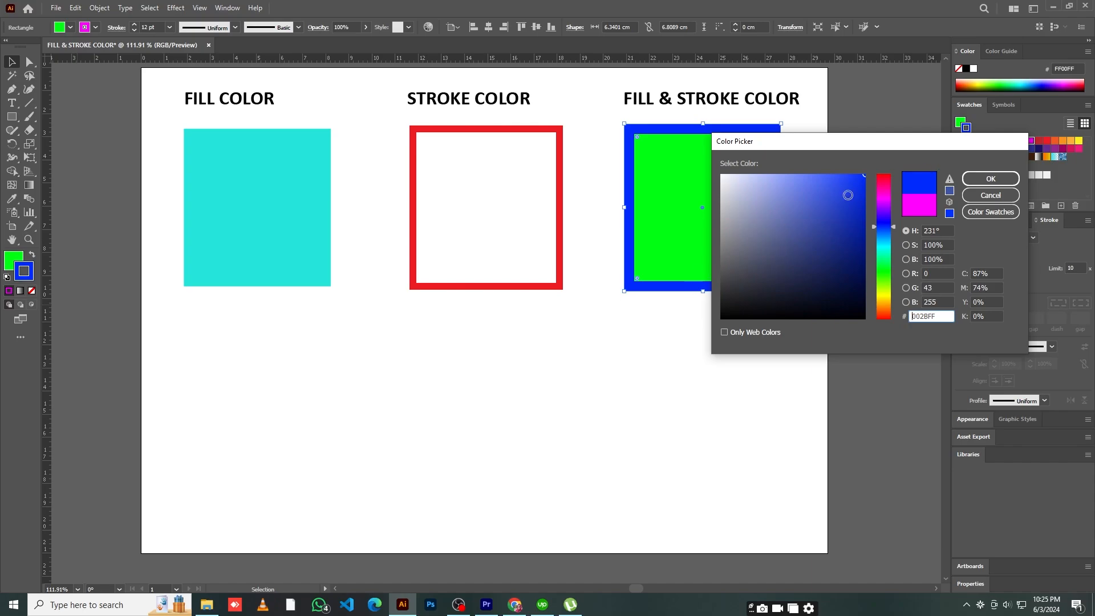
pyautogui.click(1003, 180)
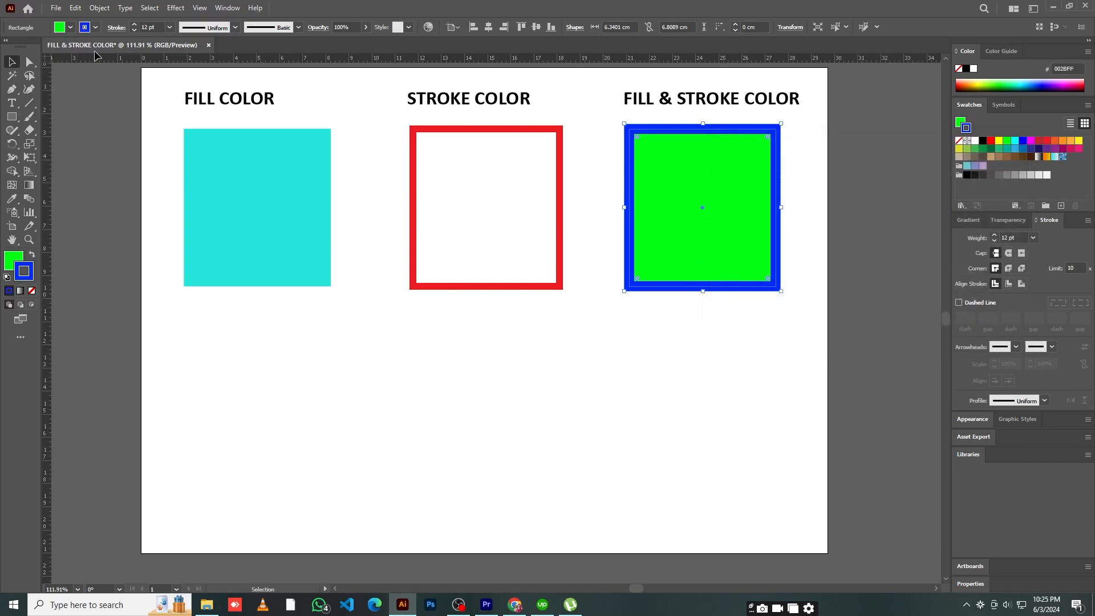
# Apply the pure blue swatch 0000FF to the outline of the square under FILL & STROKE COLOR and deselect it
pyautogui.click(96, 27)
pyautogui.click(71, 47)
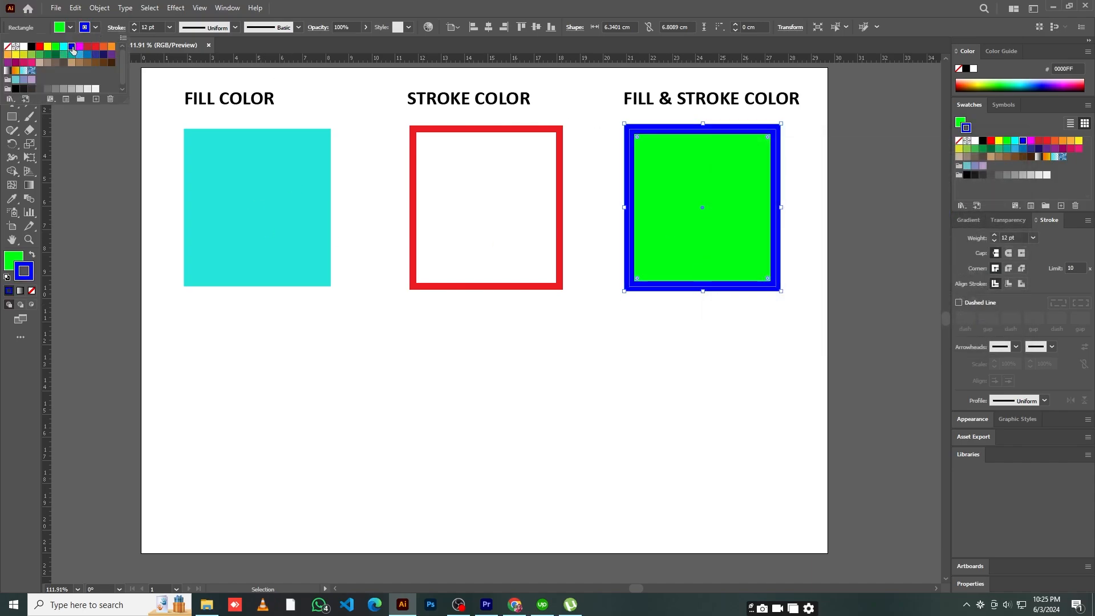
pyautogui.click(681, 385)
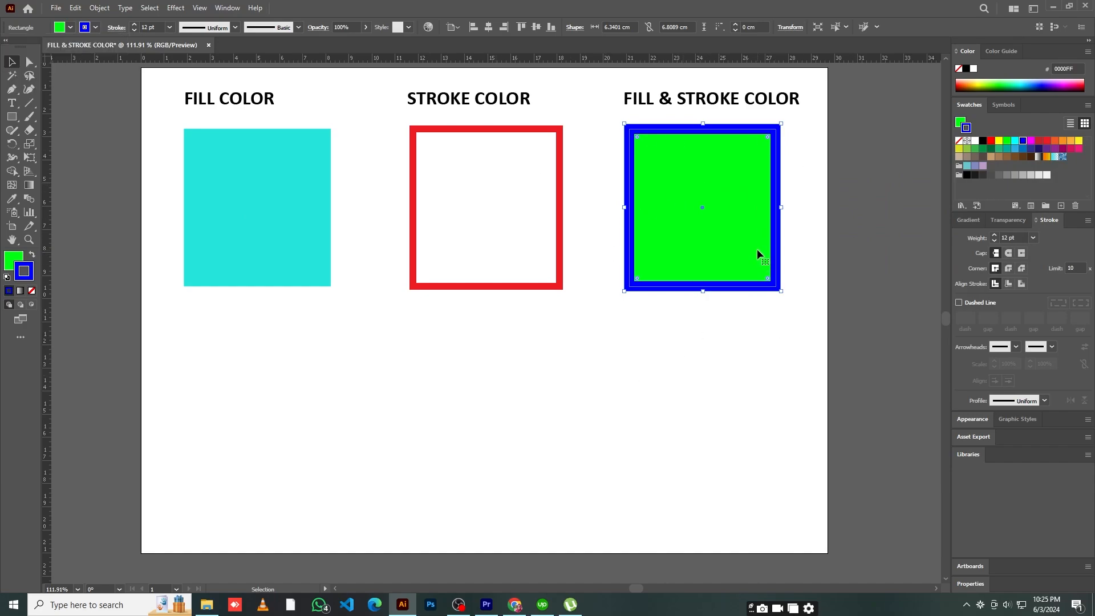
pyautogui.click(751, 357)
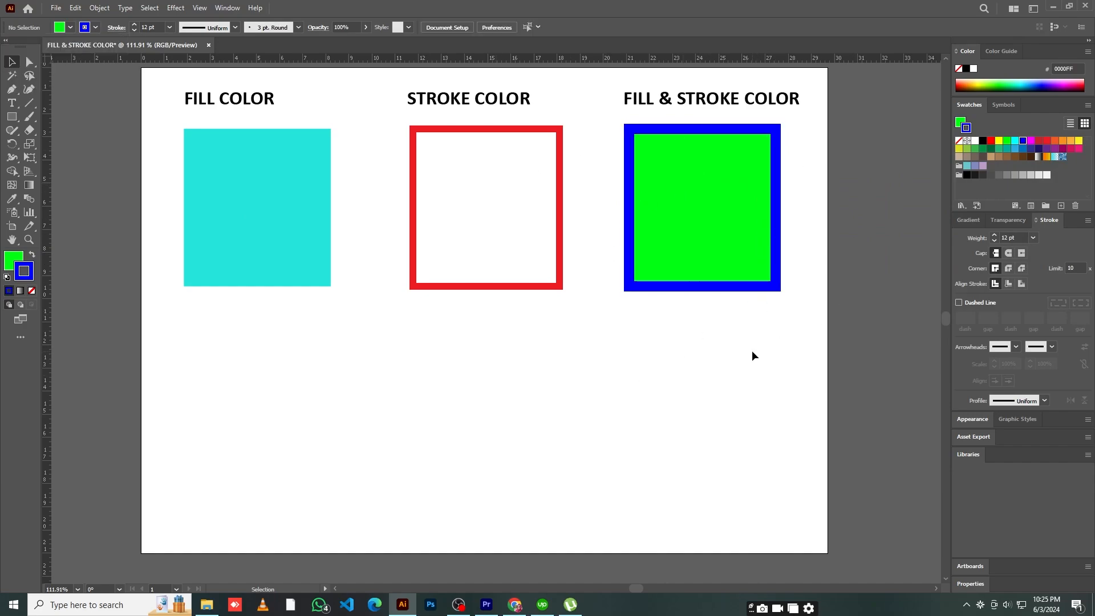
# Try stroke weights of 80 pt and 18 pt on the square under FILL & STROKE COLOR
pyautogui.click(755, 290)
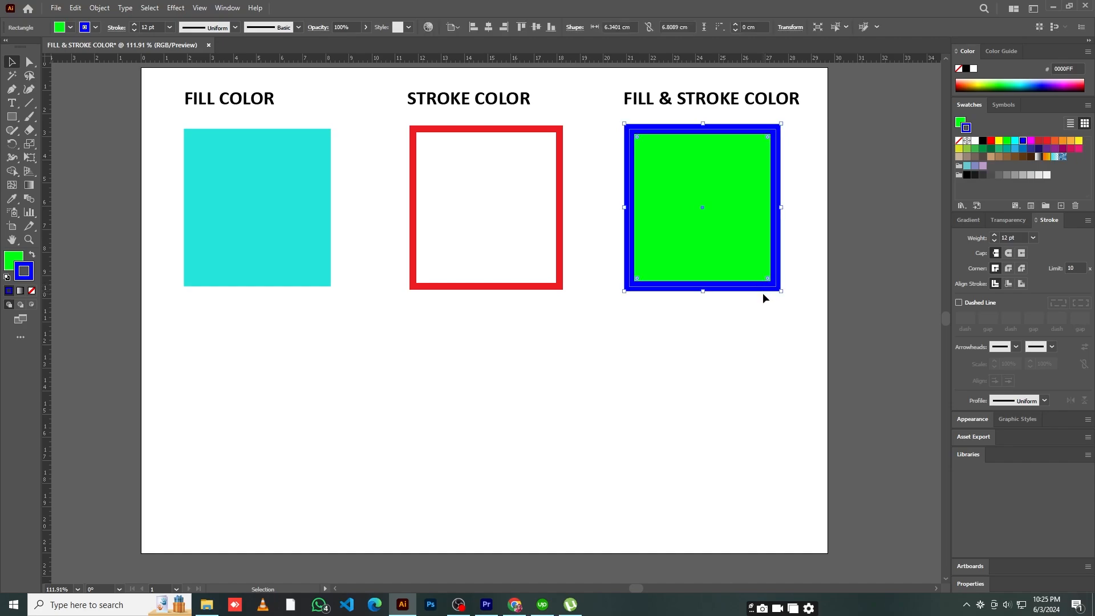
pyautogui.click(168, 28)
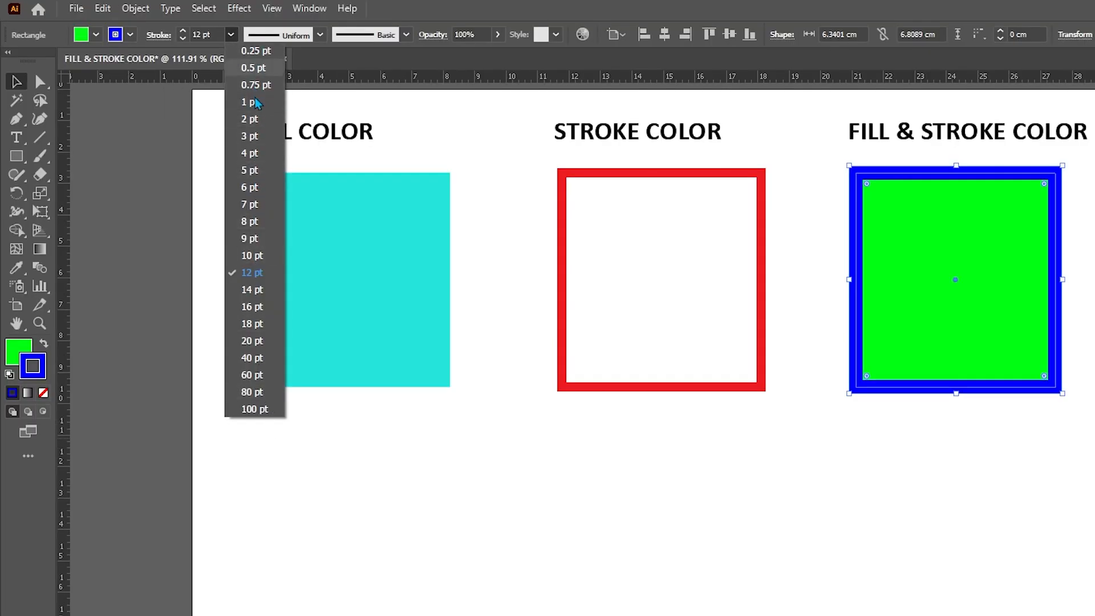
pyautogui.click(263, 394)
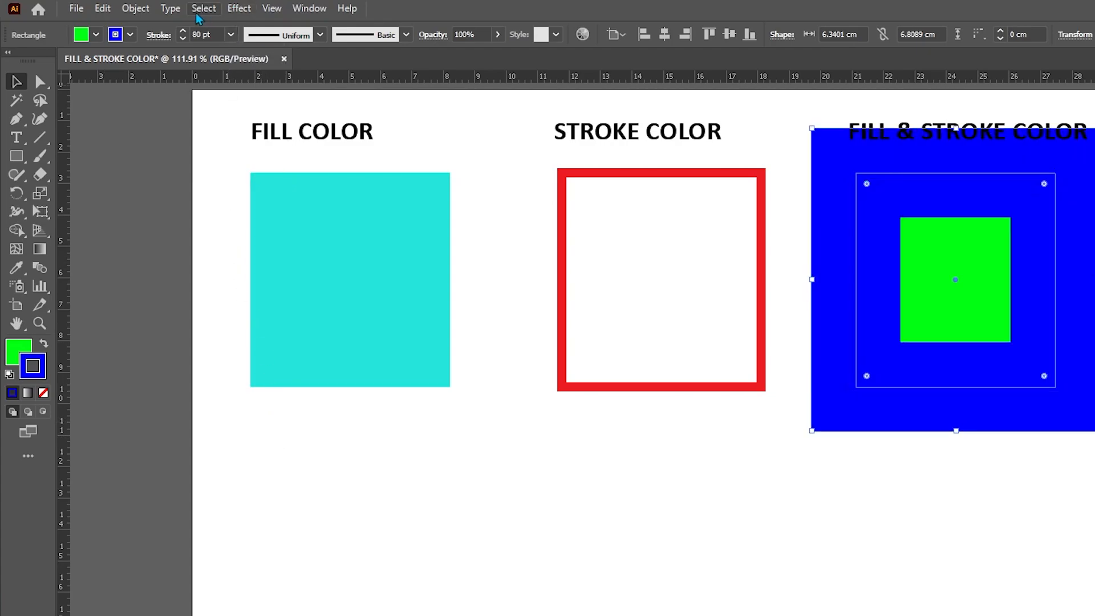
pyautogui.click(232, 36)
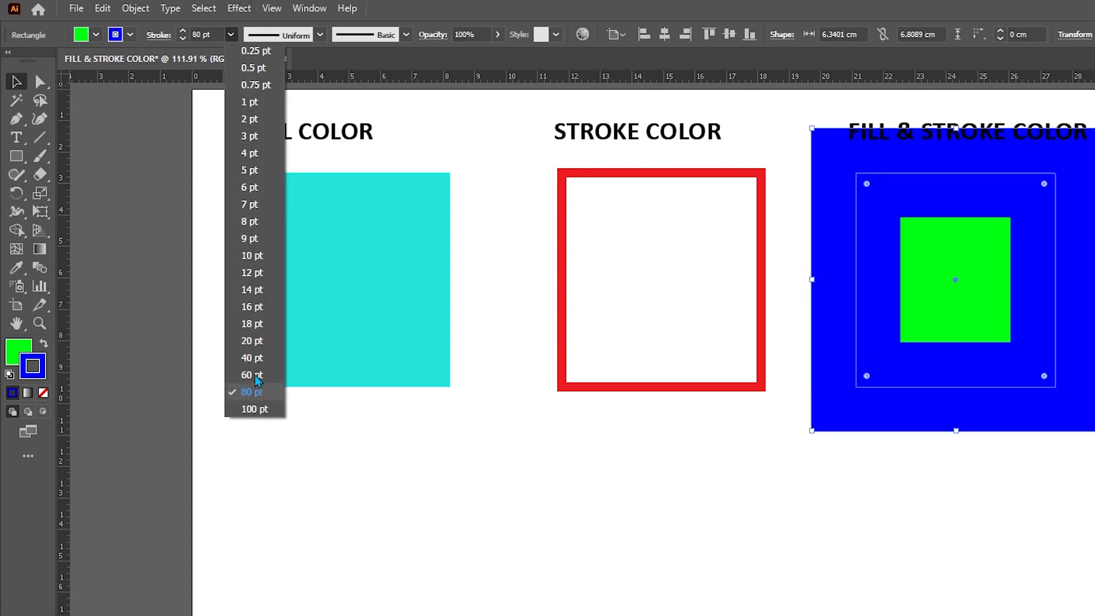
pyautogui.click(251, 323)
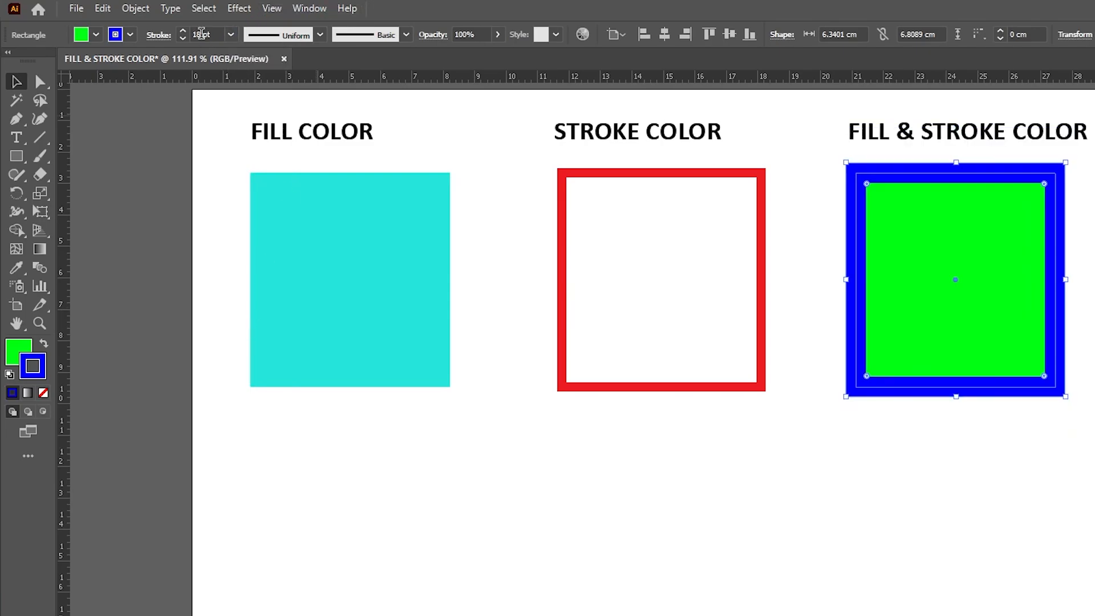
# Set the stroke weight of the square under FILL & STROKE COLOR to 10 pt and deselect it
pyautogui.doubleClick(207, 34)
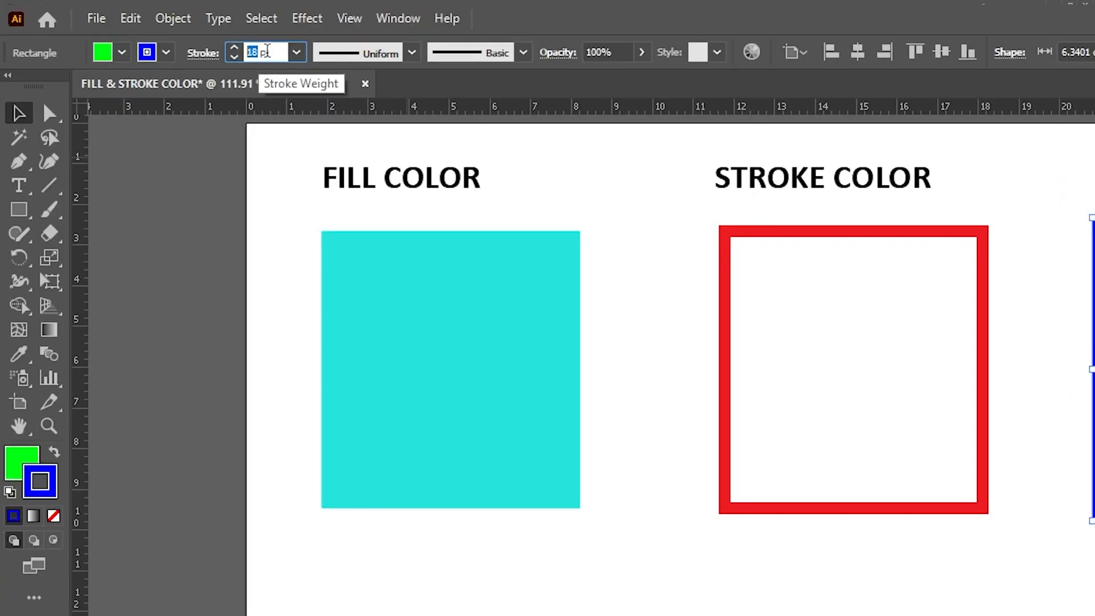
pyautogui.write('10')
pyautogui.press('Return')
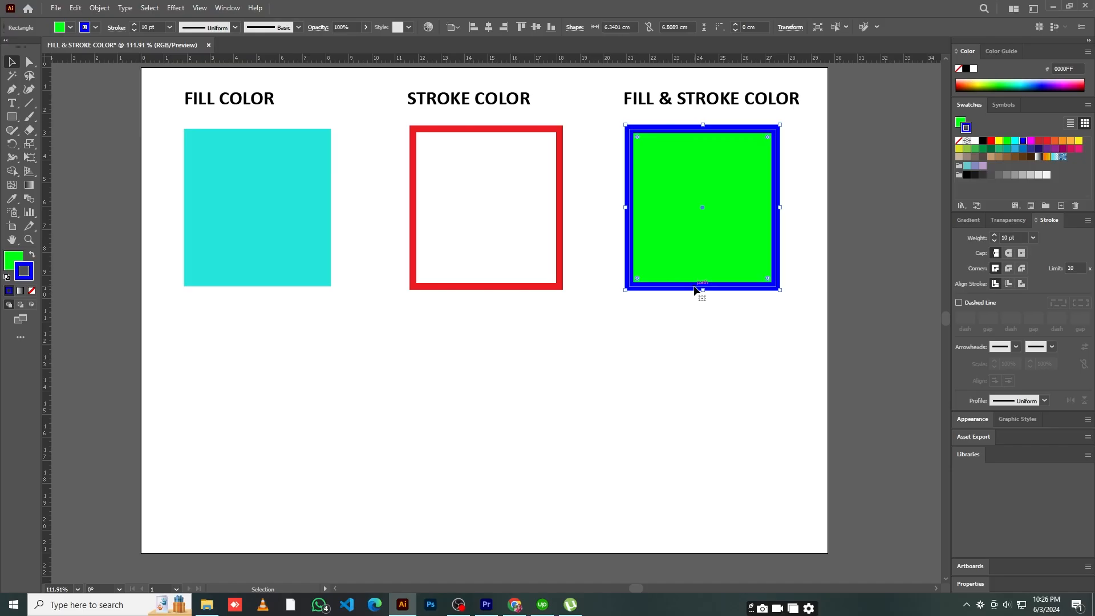
pyautogui.click(675, 351)
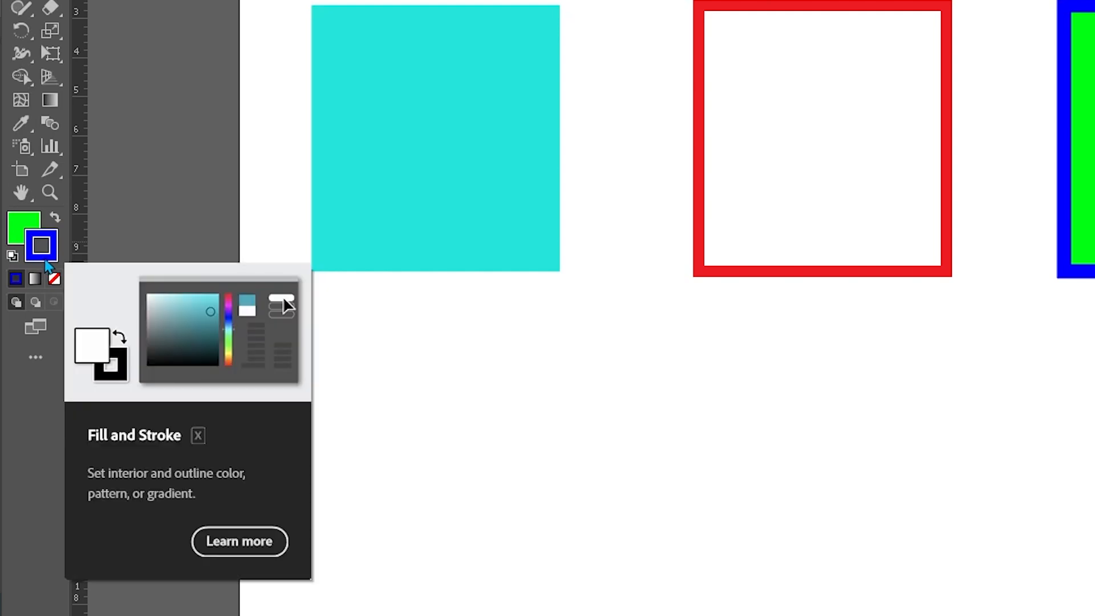
# With nothing selected, swap the active fill and stroke colors back and forth, and set the active fill to a gradient
pyautogui.press('x')
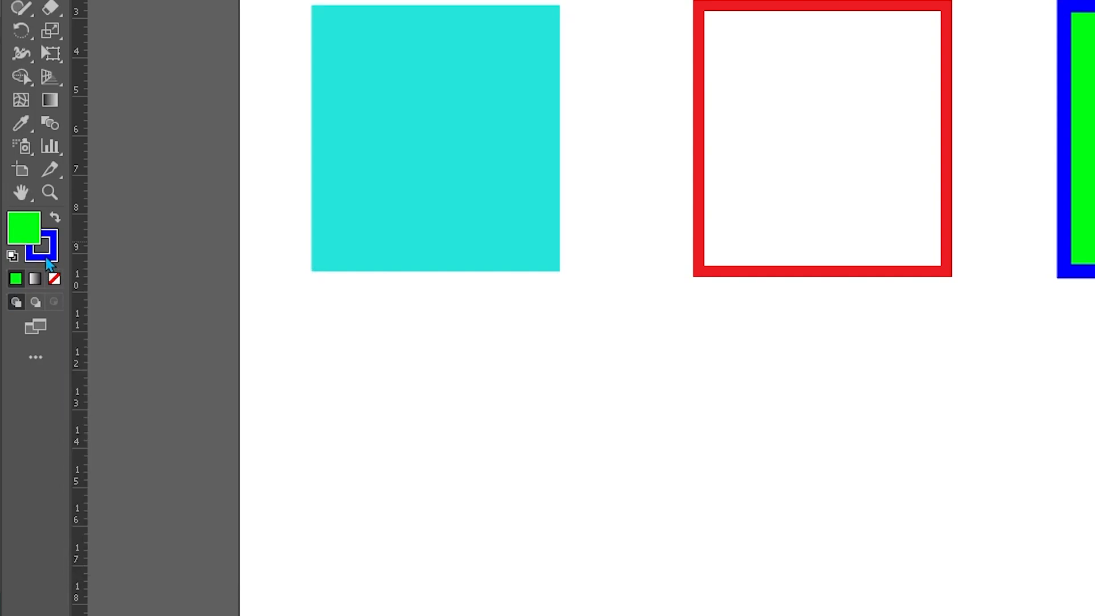
pyautogui.click(55, 221)
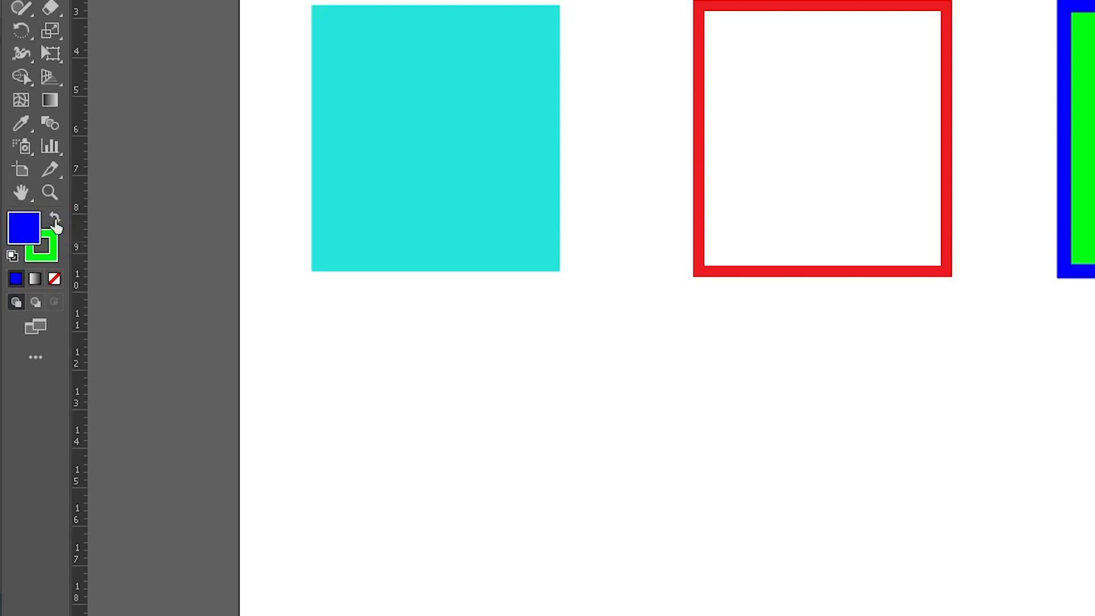
pyautogui.click(55, 222)
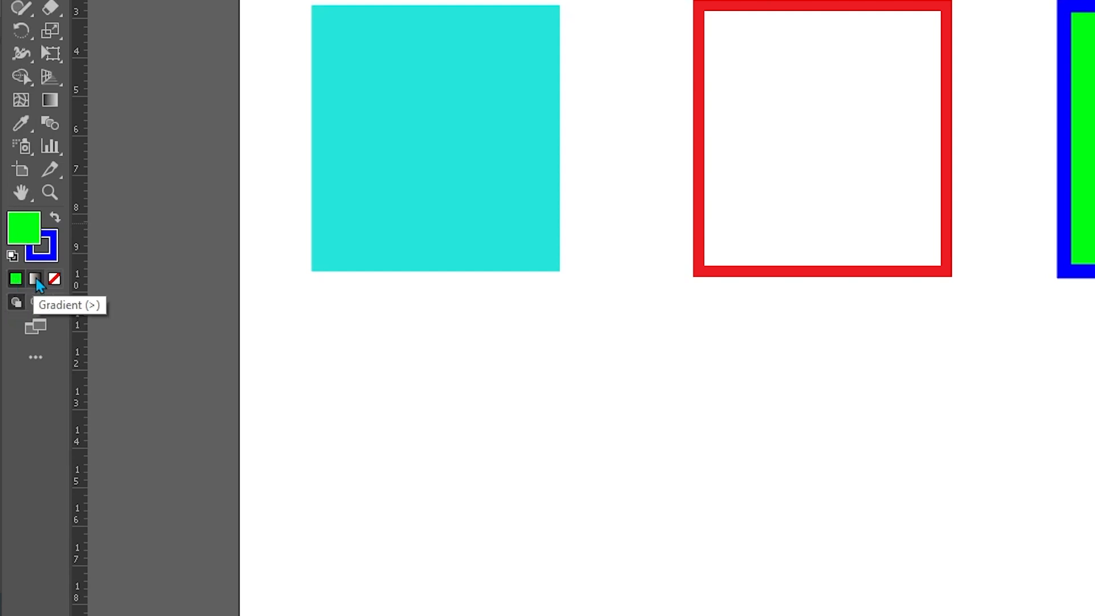
pyautogui.click(35, 279)
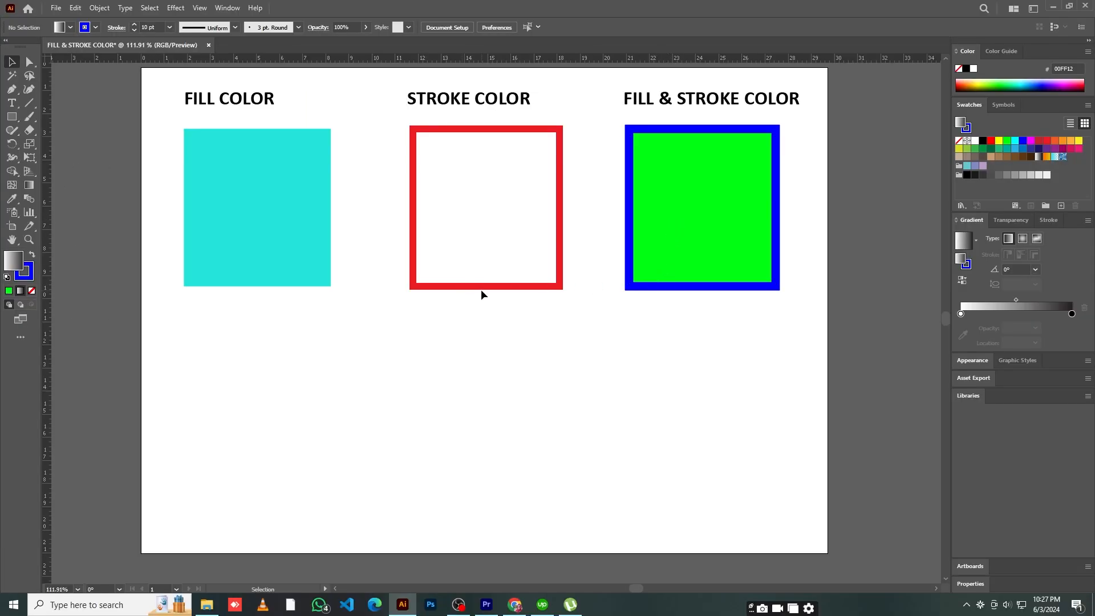
# Duplicate the red-outlined square below the turquoise square and apply the orange-yellow gradient swatch to the copy's stroke
pyautogui.moveTo(541, 289); pyautogui.dragTo(313, 481)
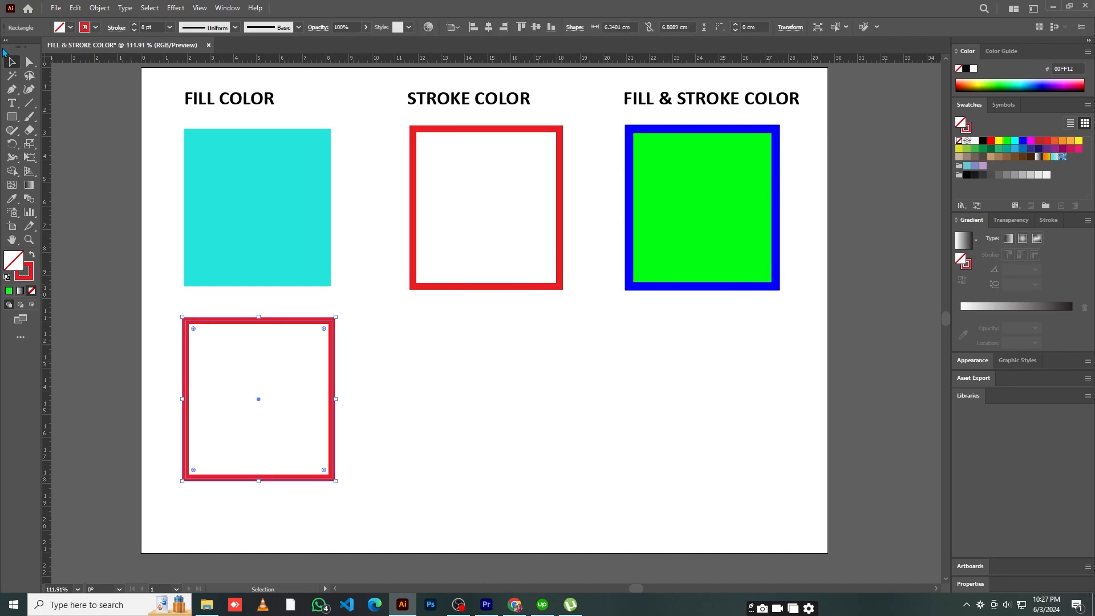
pyautogui.click(95, 28)
pyautogui.click(16, 70)
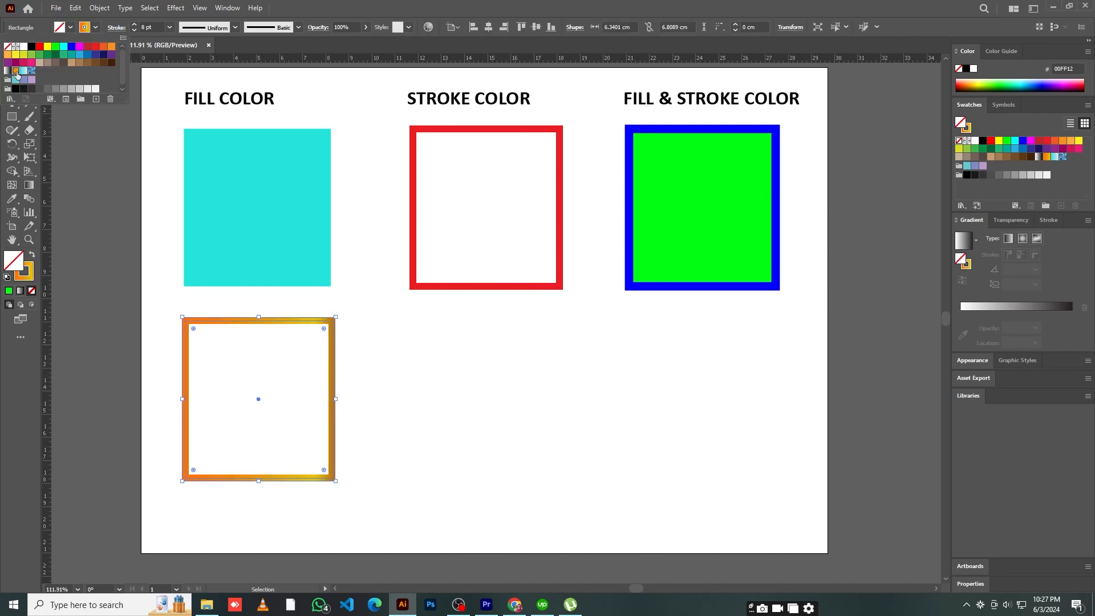
# Swap the fill and stroke of the copied square so the orange-yellow gradient becomes its fill
pyautogui.click(33, 255)
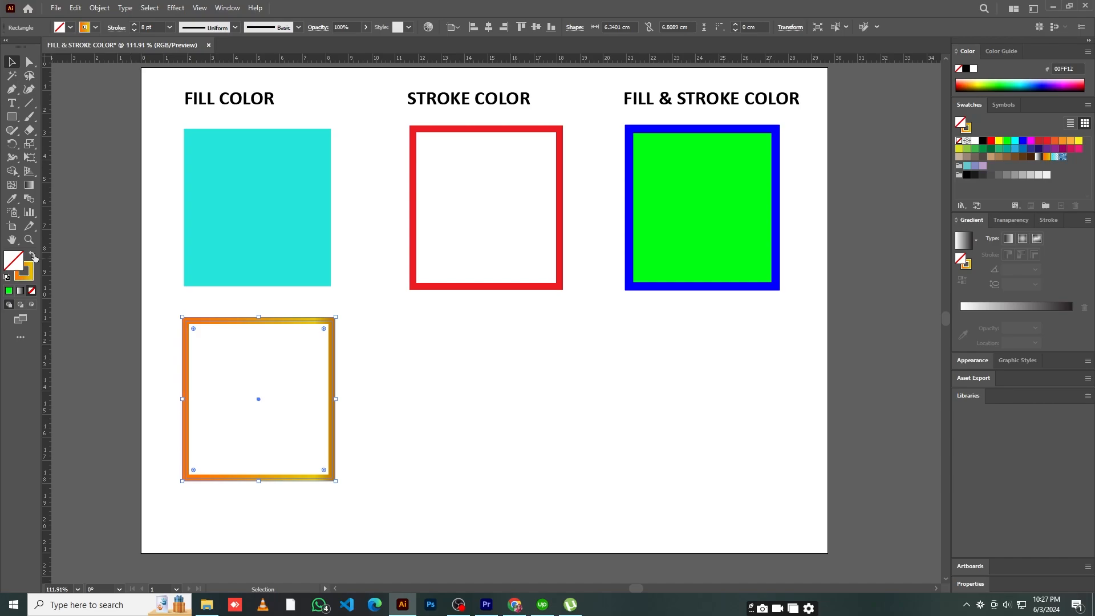
pyautogui.click(33, 257)
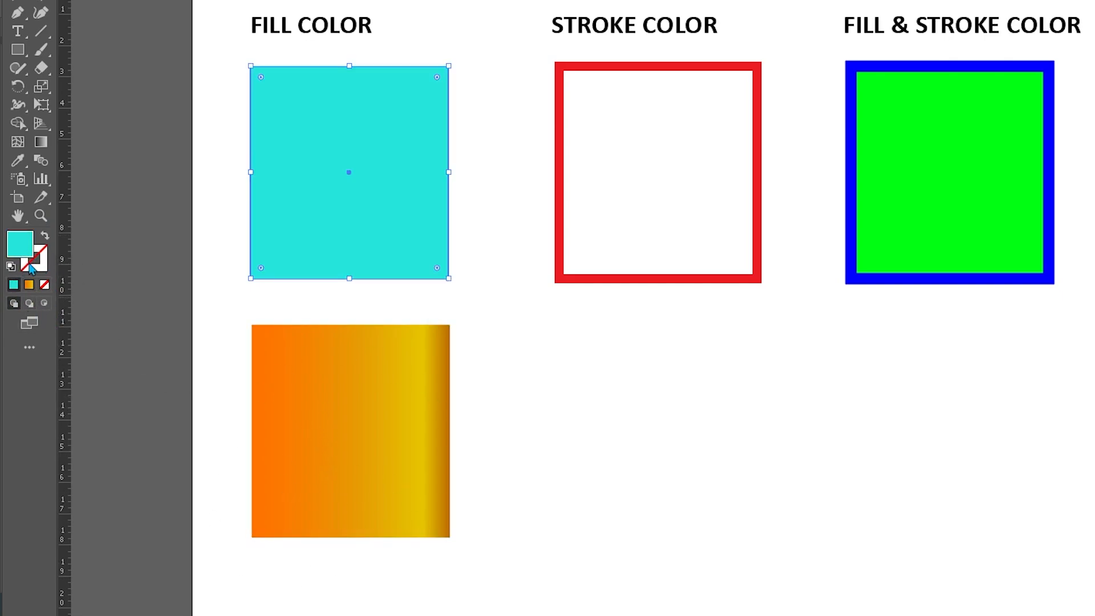
# Select the turquoise square and the red-outlined square in turn to examine their fill and stroke colors
pyautogui.click(534, 238)
pyautogui.click(422, 224)
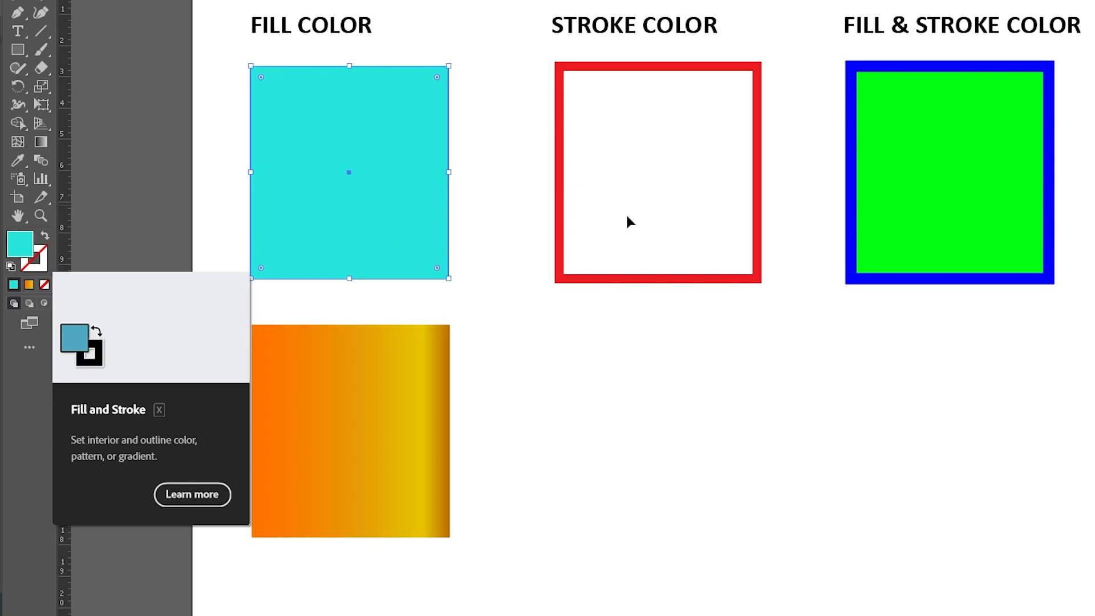
pyautogui.click(608, 282)
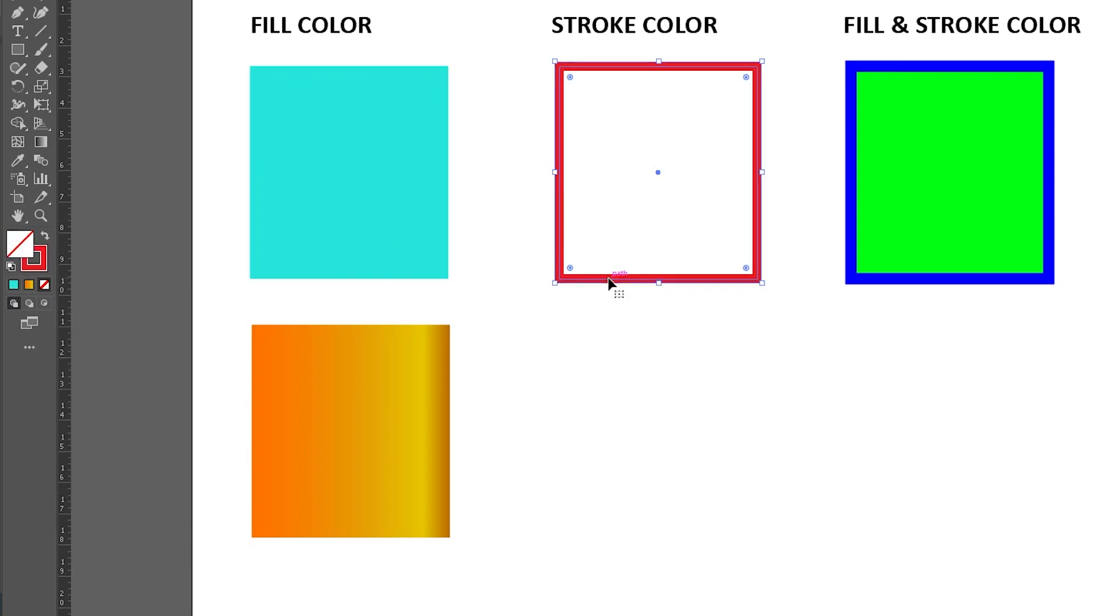
# Reset the orange gradient square to the default fill and stroke
pyautogui.click(313, 377)
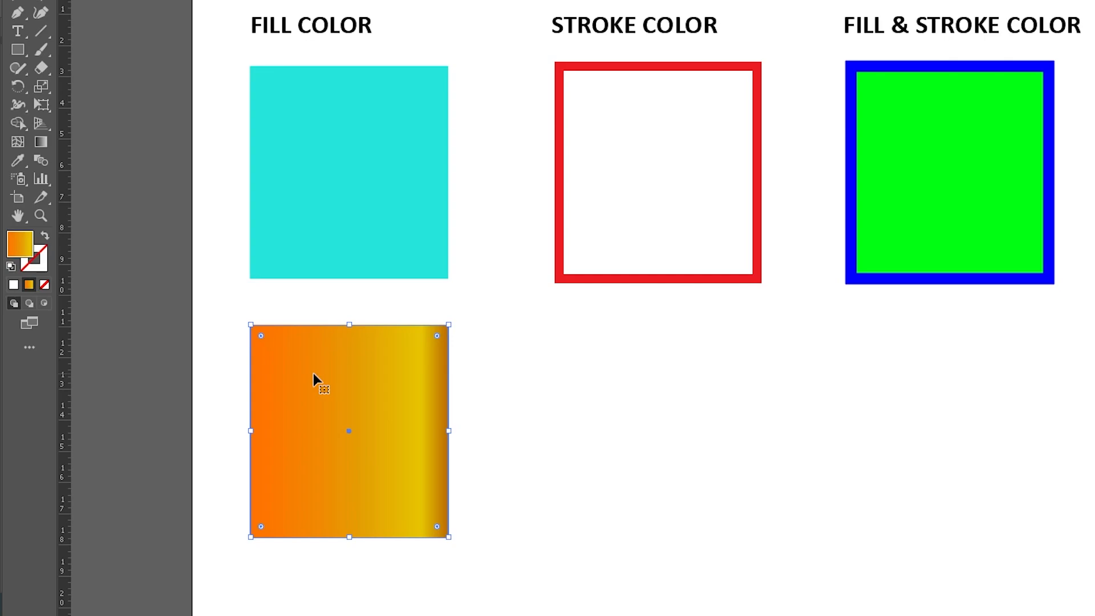
pyautogui.click(10, 267)
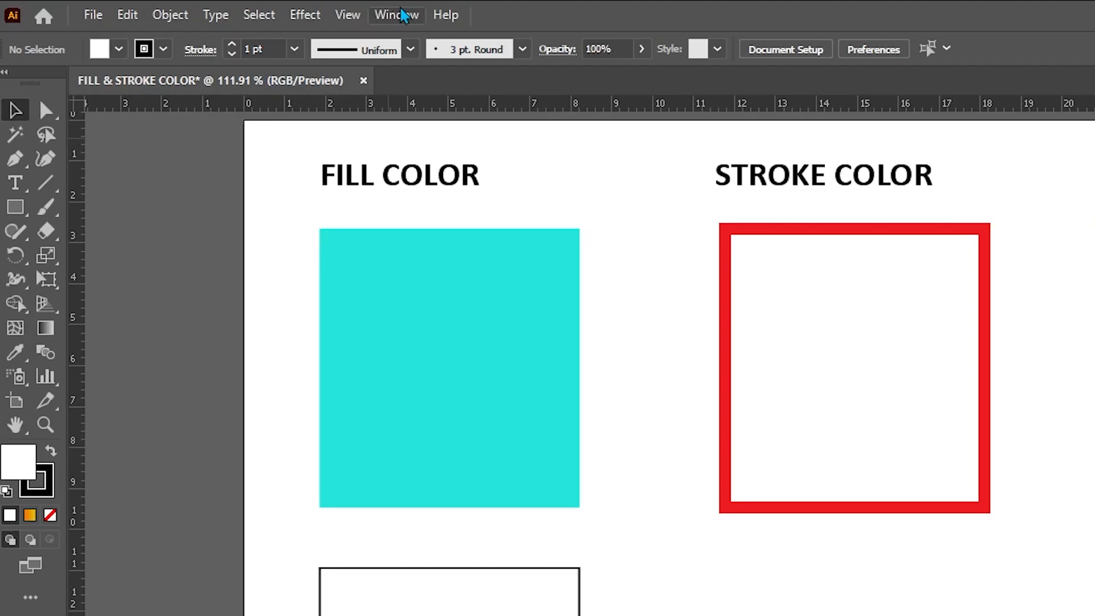
# Reopen the Swatches panel and dock it beside Symbols
pyautogui.click(229, 8)
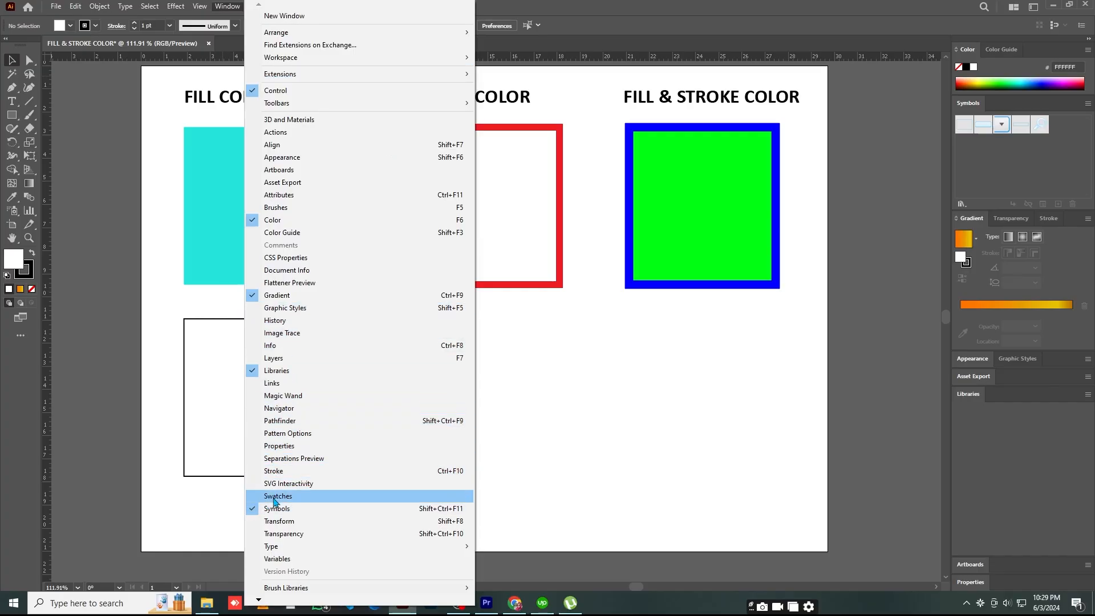
pyautogui.click(274, 502)
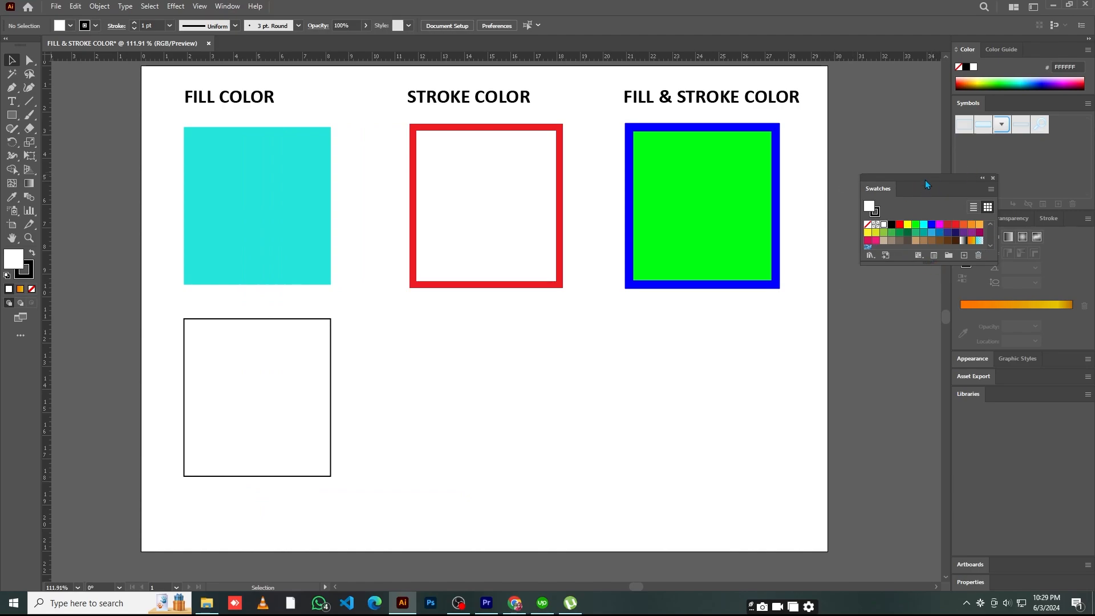
pyautogui.moveTo(927, 184); pyautogui.dragTo(996, 104)
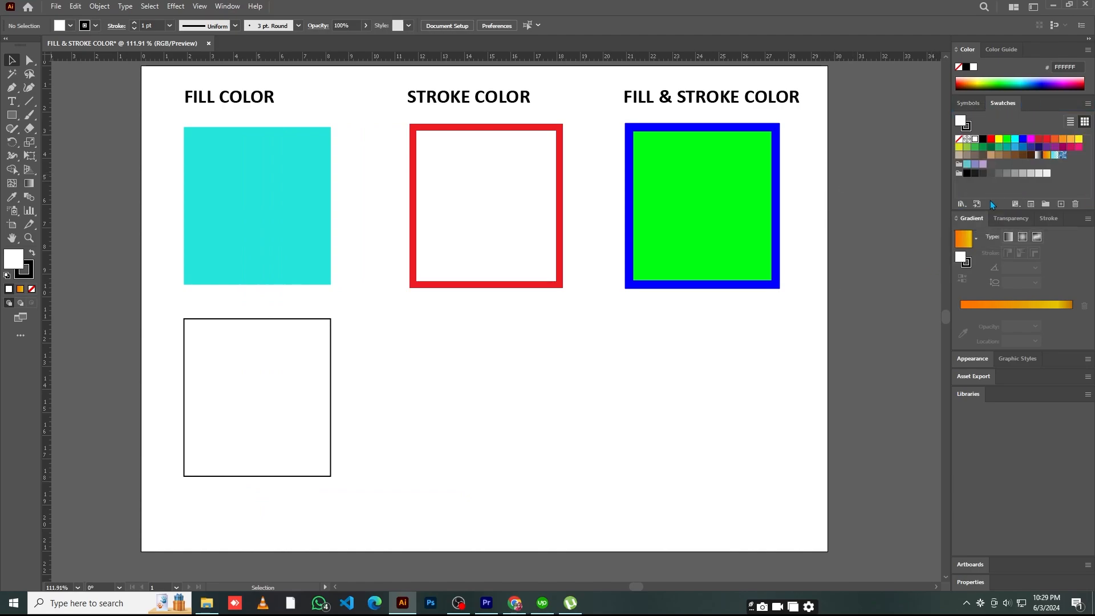